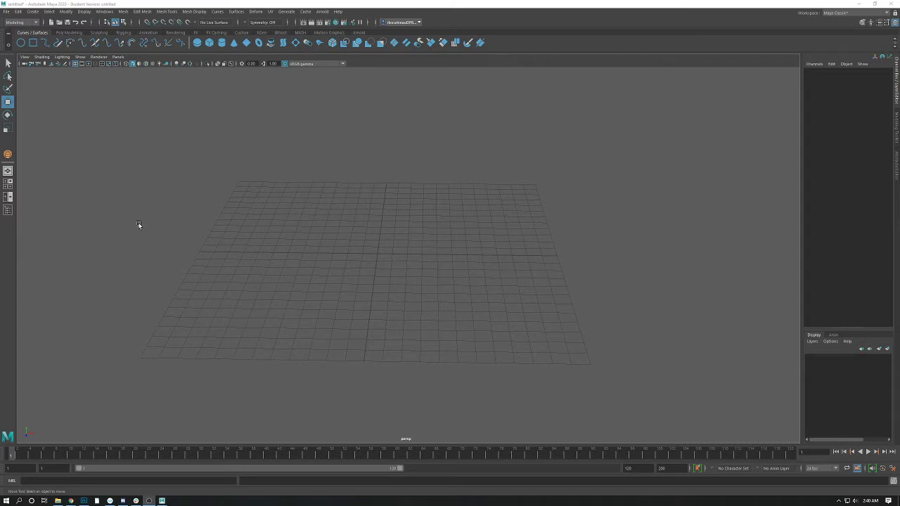
Add a polygon sphere at the grid centre, then delete it
click(33, 11)
mouse_move(39, 38)
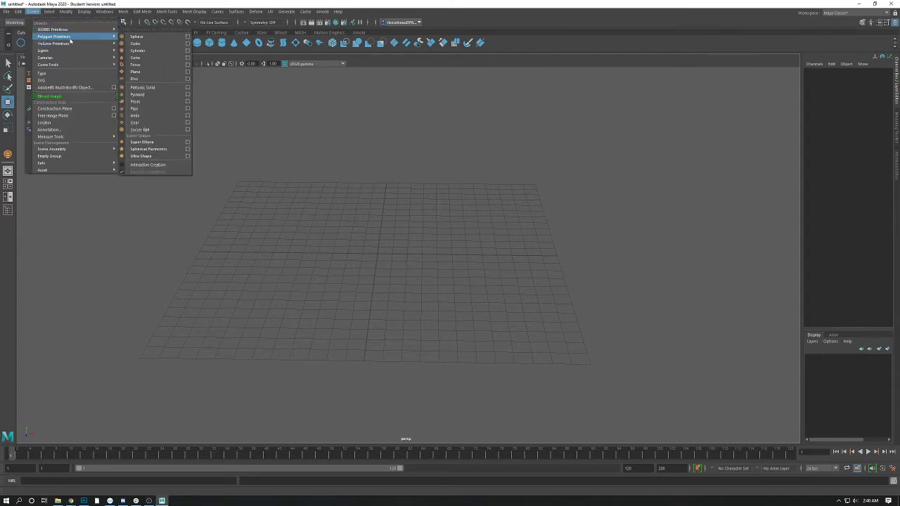
click(130, 37)
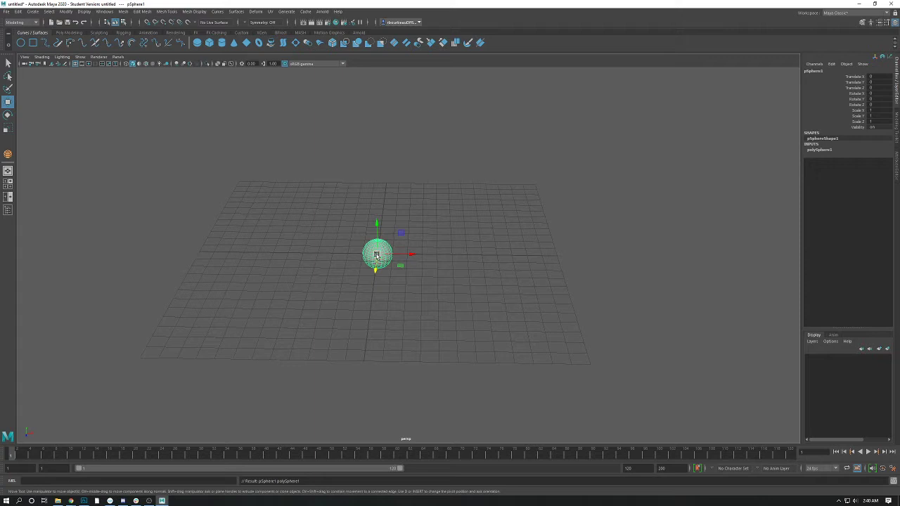
click(422, 211)
click(375, 254)
key(Delete)
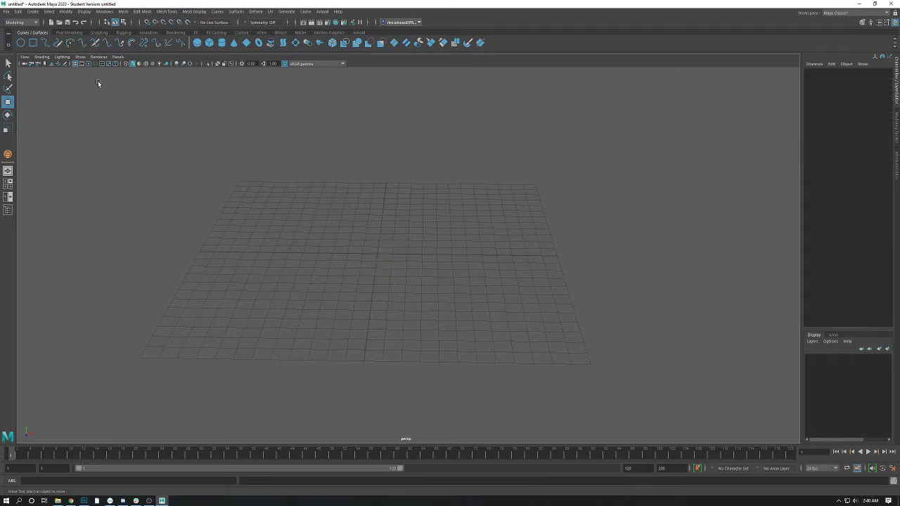
Enable Interactive Creation and drag out a polygon sphere toward the back-right of the grid
click(33, 12)
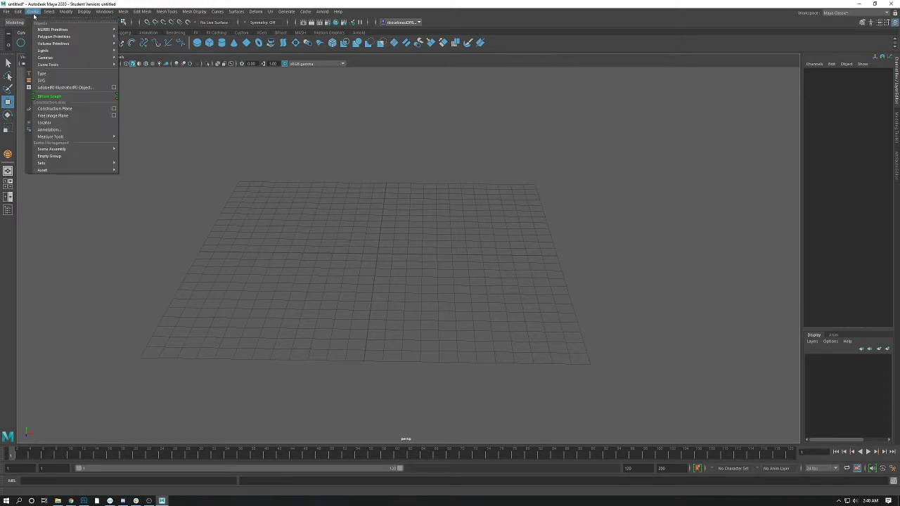
mouse_move(39, 37)
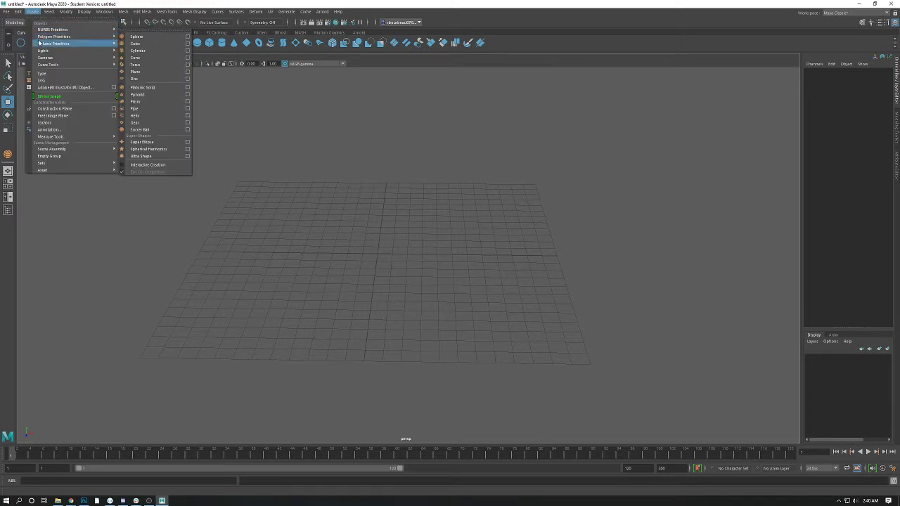
click(137, 167)
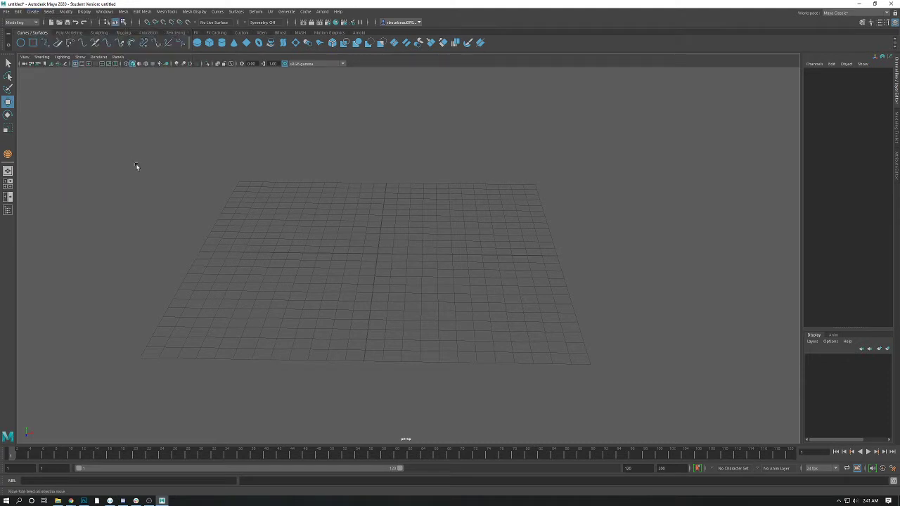
click(32, 12)
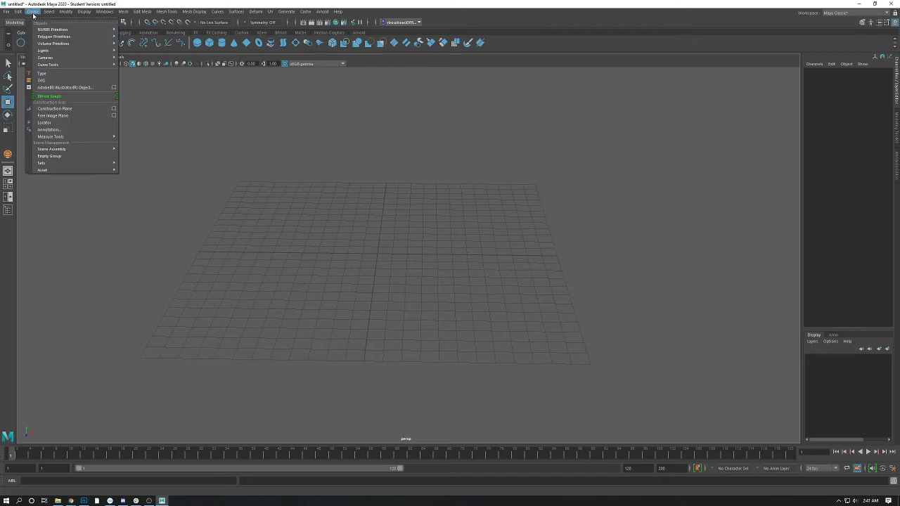
mouse_move(99, 45)
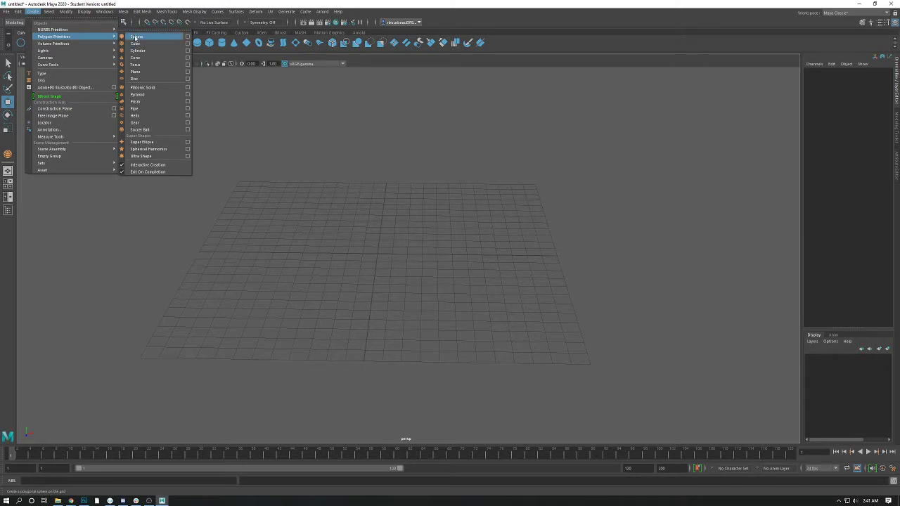
click(136, 37)
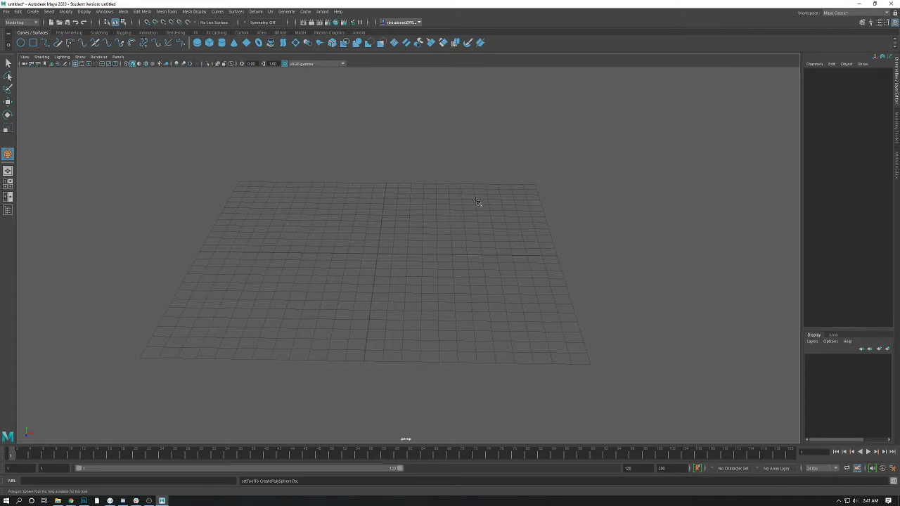
mouse_move(475, 202)
mouse_down()
mouse_move(488, 233)
mouse_move(478, 202)
mouse_move(484, 212)
mouse_up()
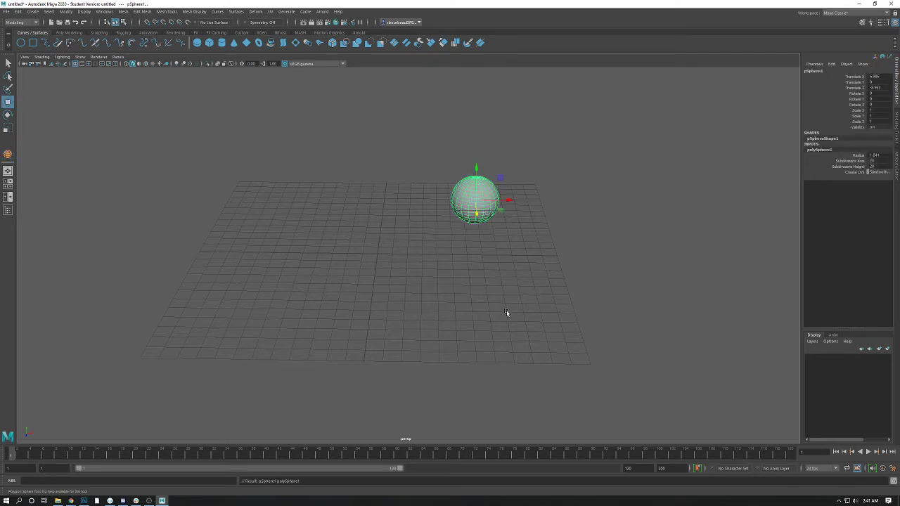
Delete the sphere, then draw a tall polygon box on the left and discard it
click(461, 264)
click(478, 218)
key(Delete)
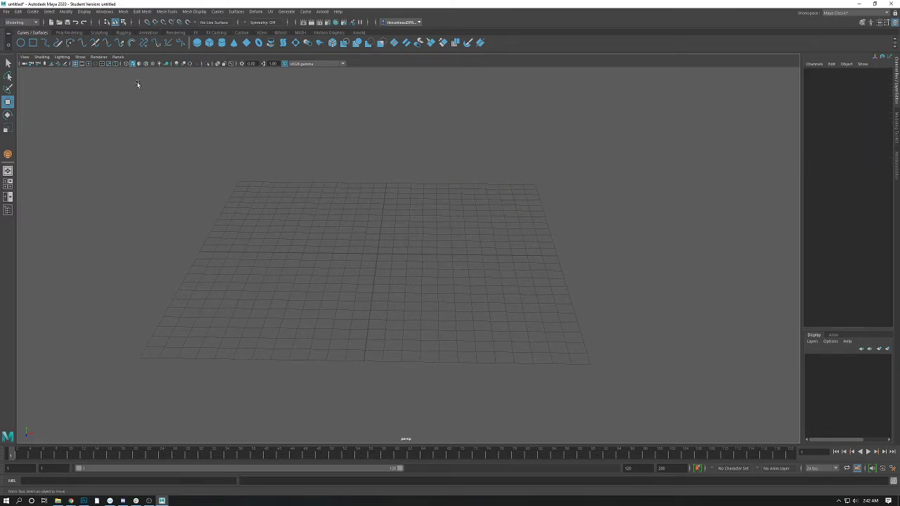
click(32, 12)
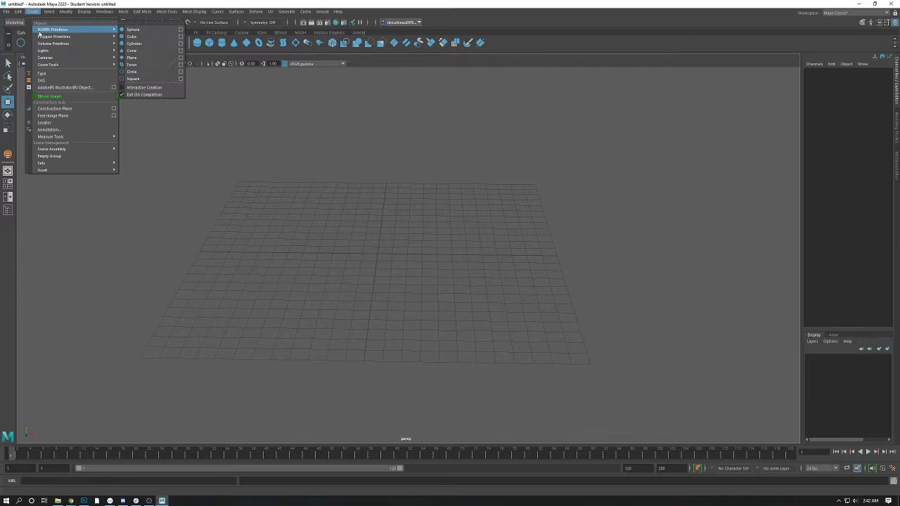
mouse_move(71, 36)
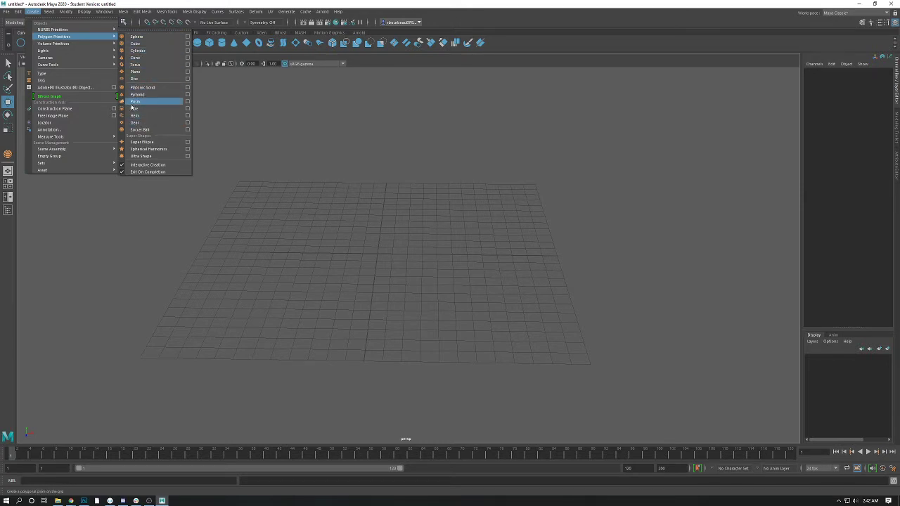
click(133, 44)
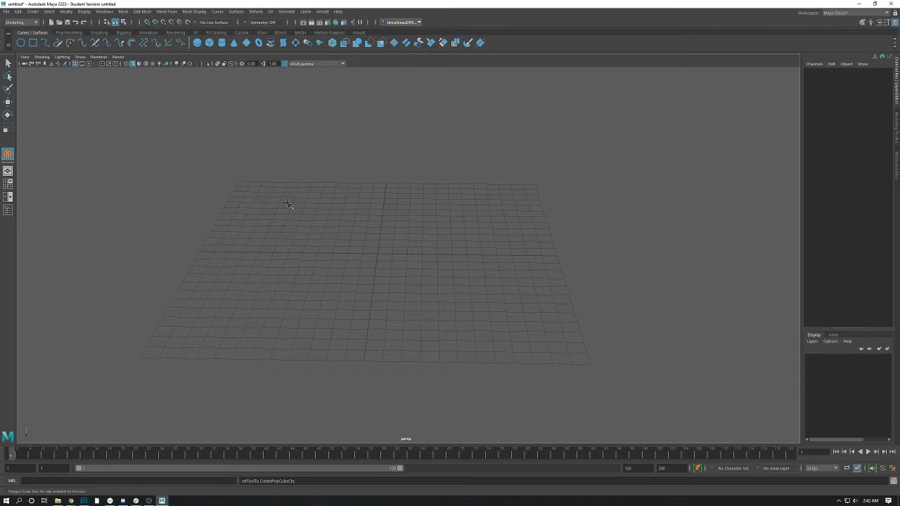
mouse_move(288, 202)
mouse_down()
mouse_move(351, 308)
mouse_move(343, 295)
mouse_move(332, 306)
mouse_move(343, 317)
mouse_move(344, 281)
mouse_move(312, 223)
mouse_move(296, 151)
mouse_up()
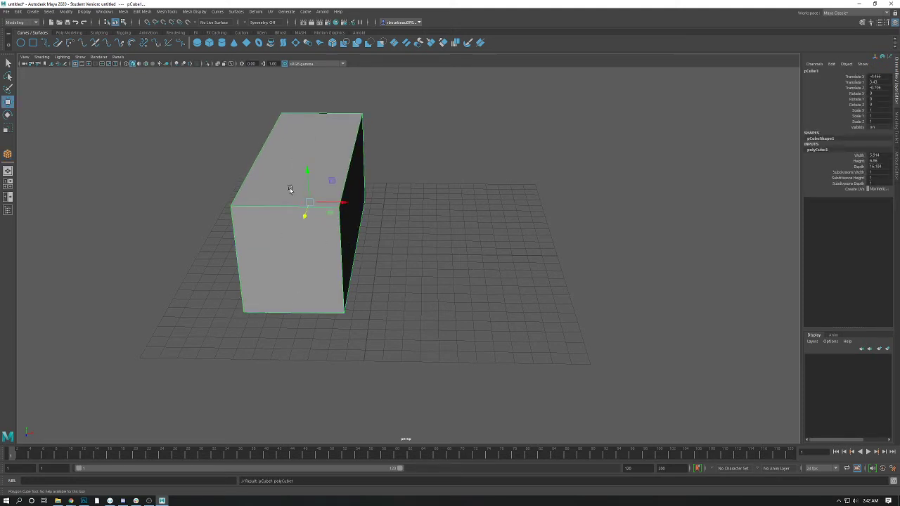
key(Delete)
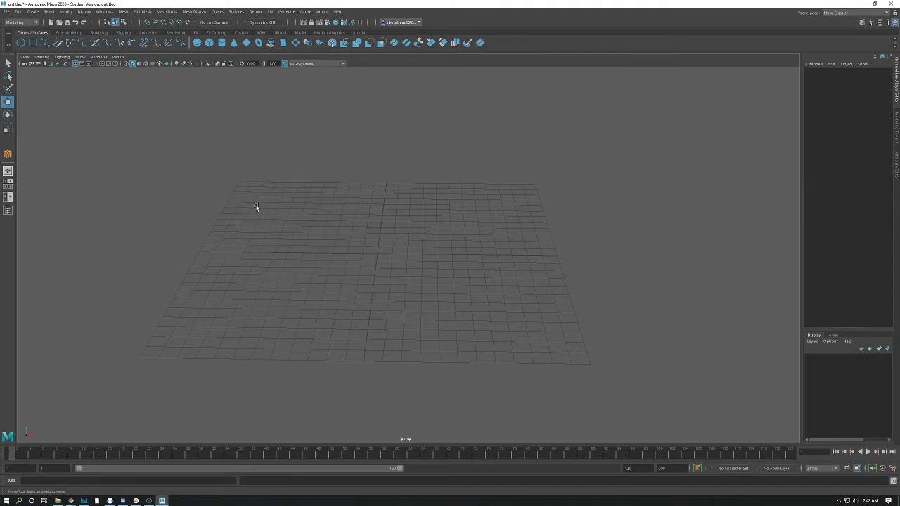
Redraw the box, discarding one attempt, and settle on a box at the back-left of the grid
key(y)
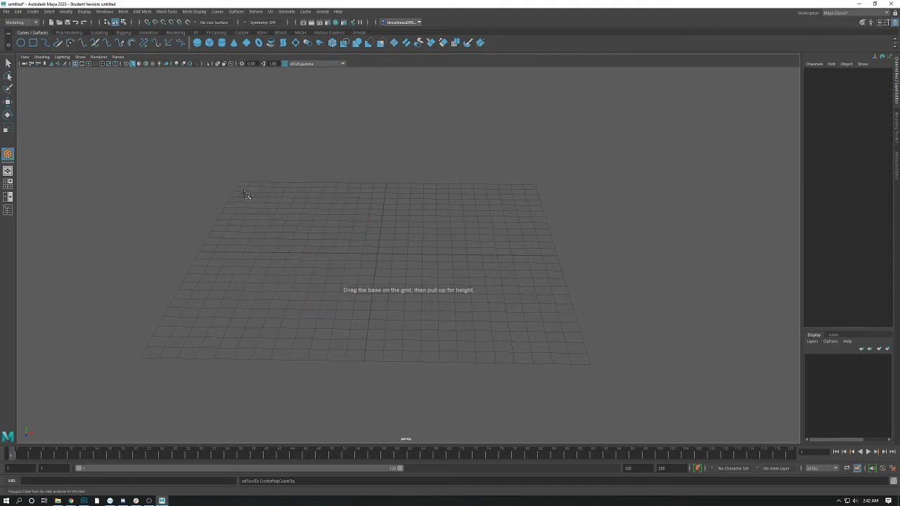
drag(254, 195, 436, 136)
key(Delete)
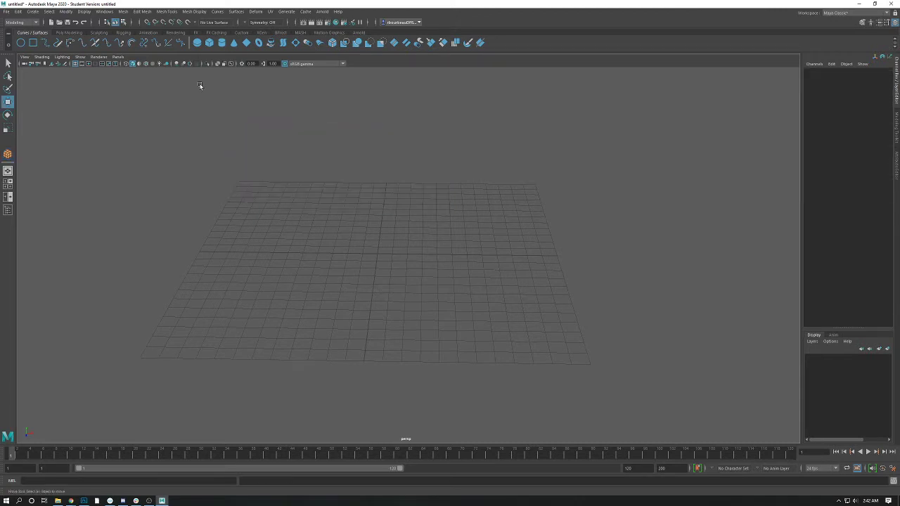
click(33, 12)
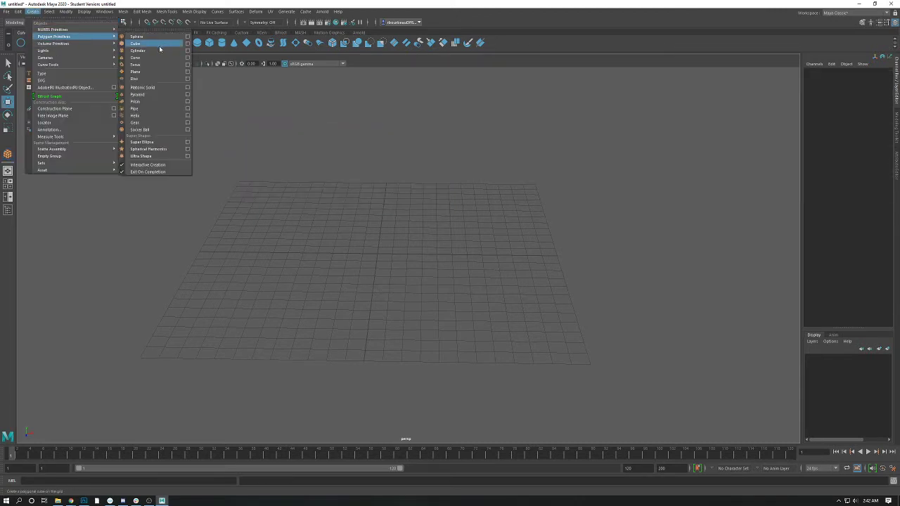
click(151, 44)
drag(251, 197, 318, 141)
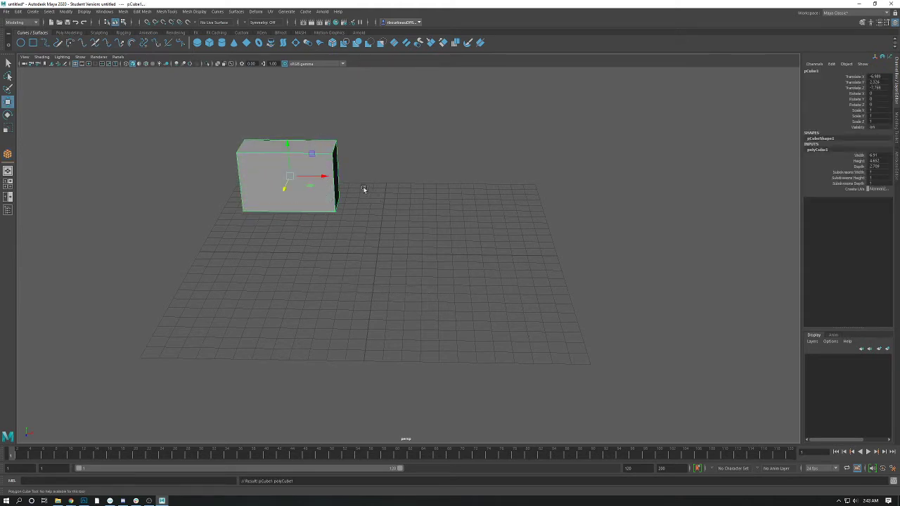
Draw several more interactive polygon boxes, including a long one at the front and a tall narrow one
click(33, 12)
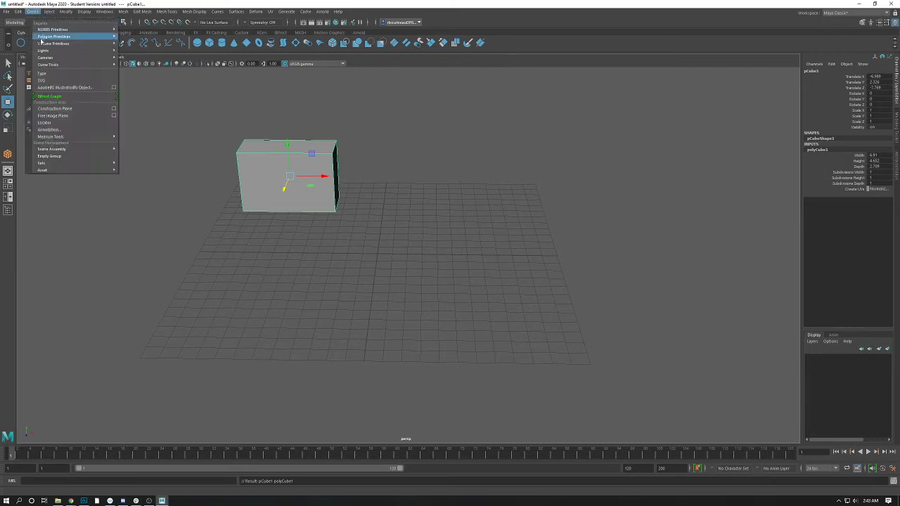
mouse_move(43, 38)
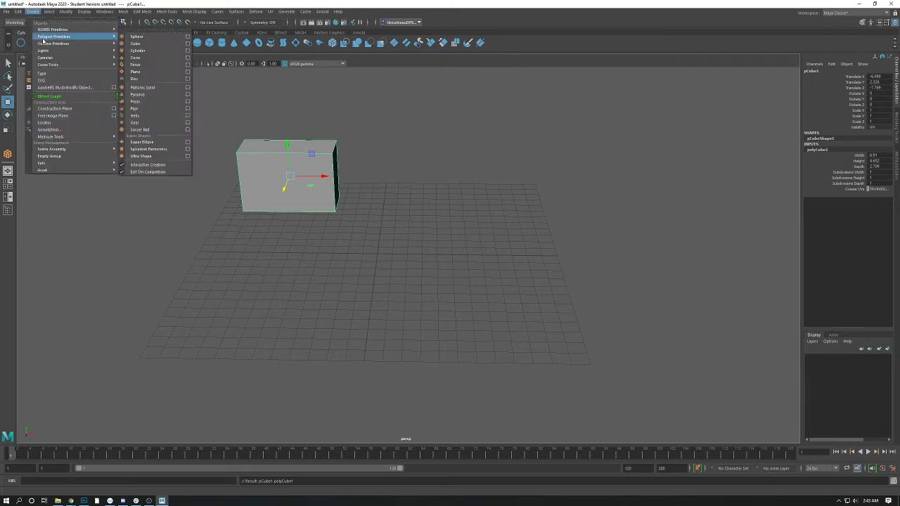
click(144, 45)
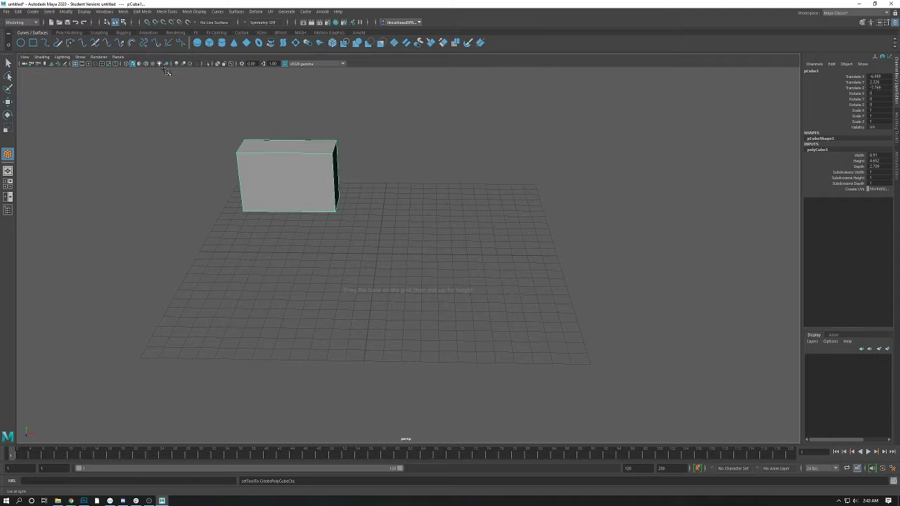
drag(390, 184, 406, 140)
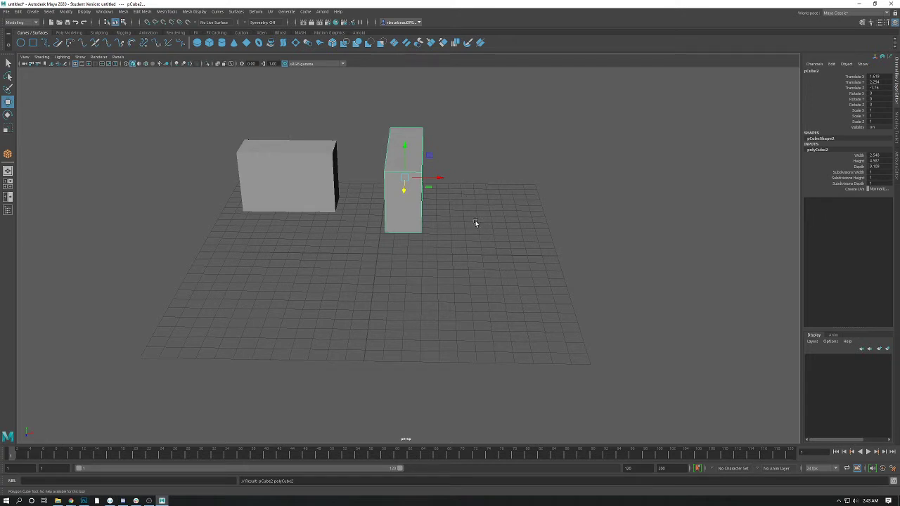
click(33, 12)
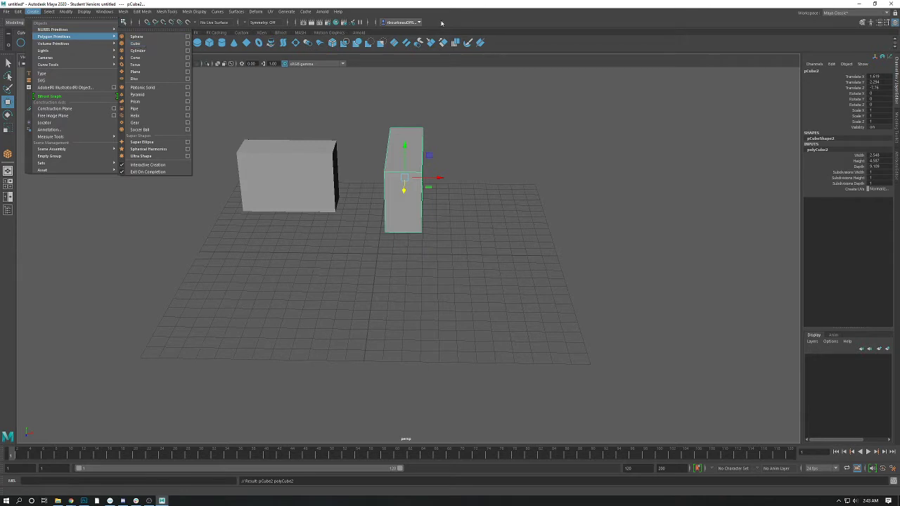
click(471, 59)
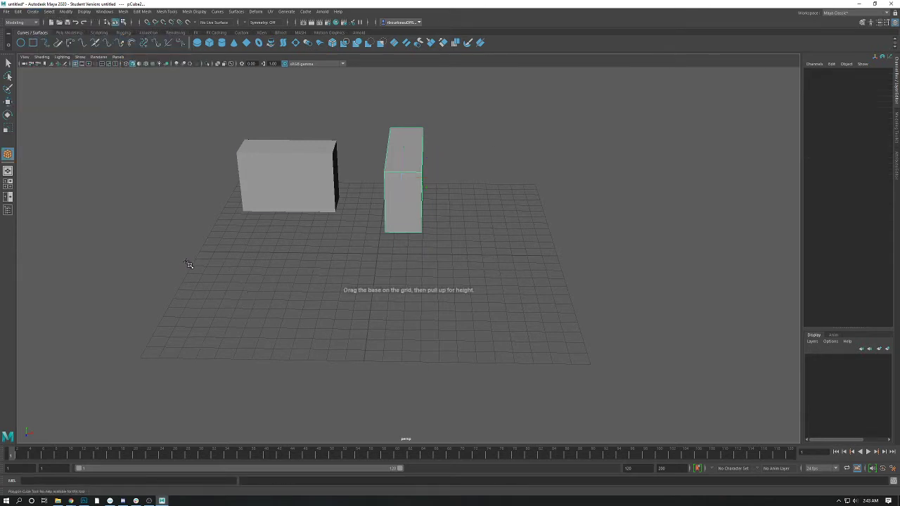
drag(185, 263, 260, 239)
drag(167, 315, 574, 343)
drag(482, 180, 541, 291)
drag(542, 291, 555, 216)
drag(191, 167, 197, 198)
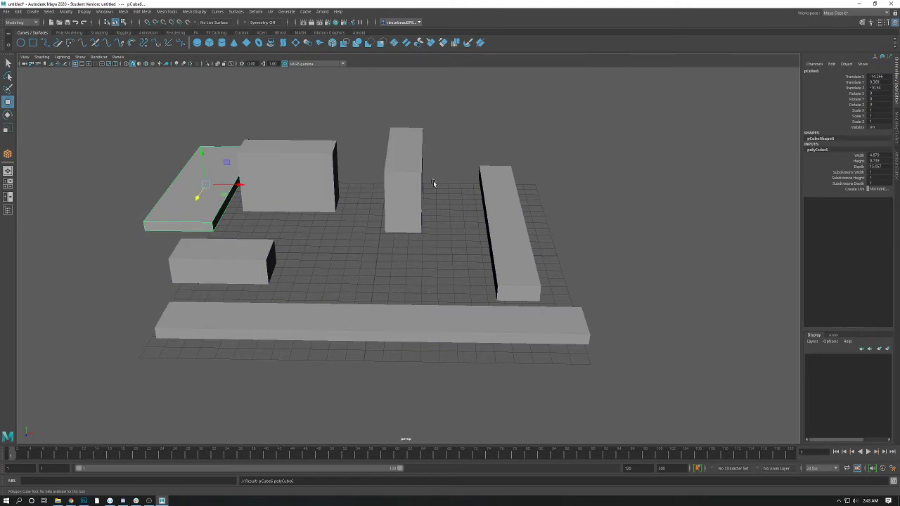
Marquee-select every box in the scene and delete them all
click(406, 251)
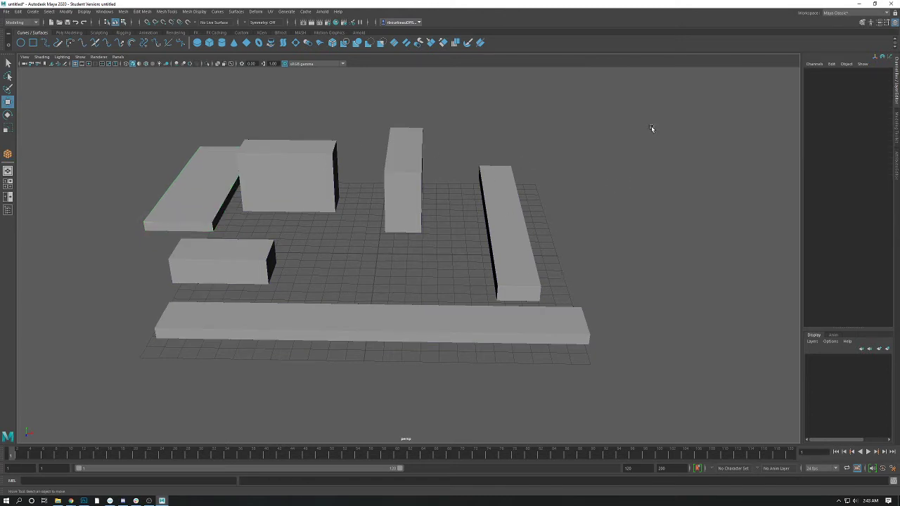
drag(643, 103, 115, 353)
key(Delete)
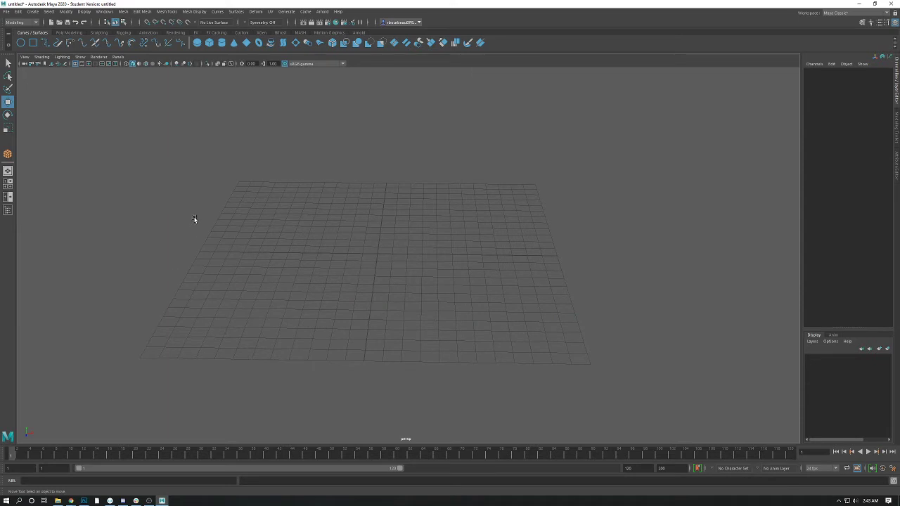
Draw a polygon cylinder on the grid, then delete it
click(33, 11)
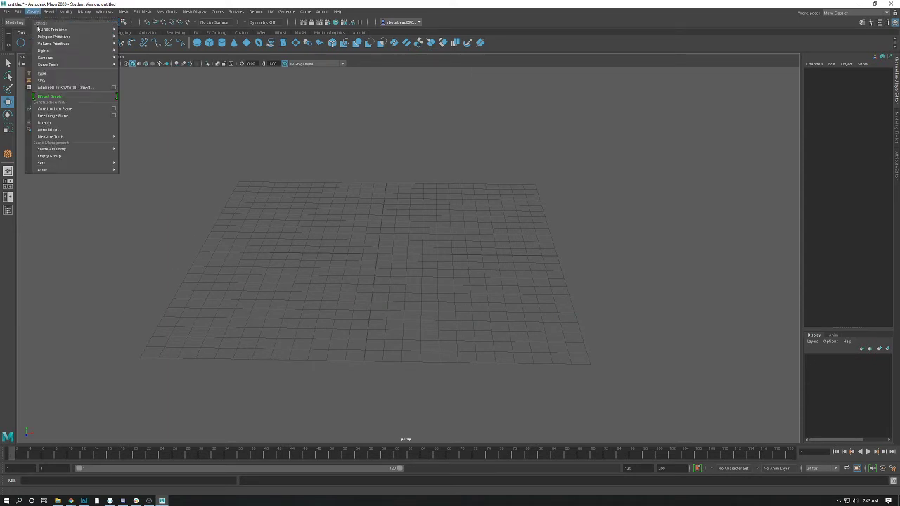
mouse_move(76, 37)
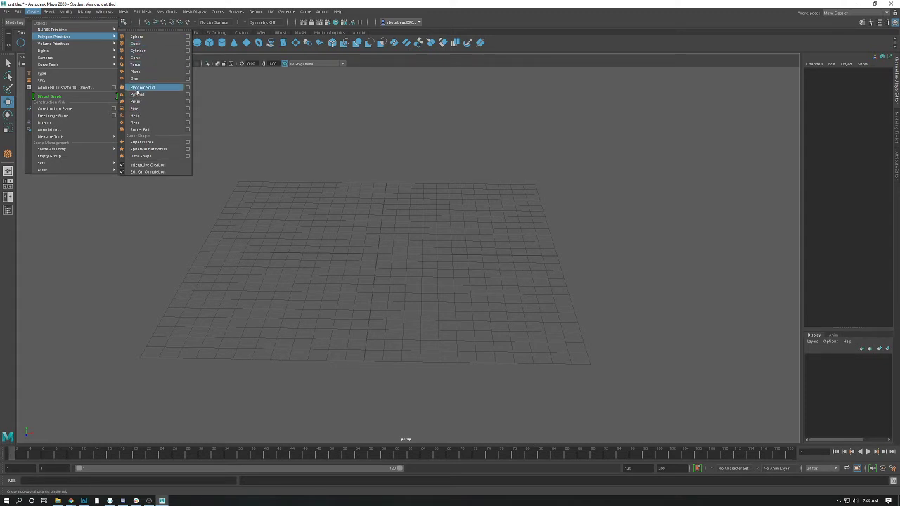
click(136, 52)
drag(385, 248, 396, 144)
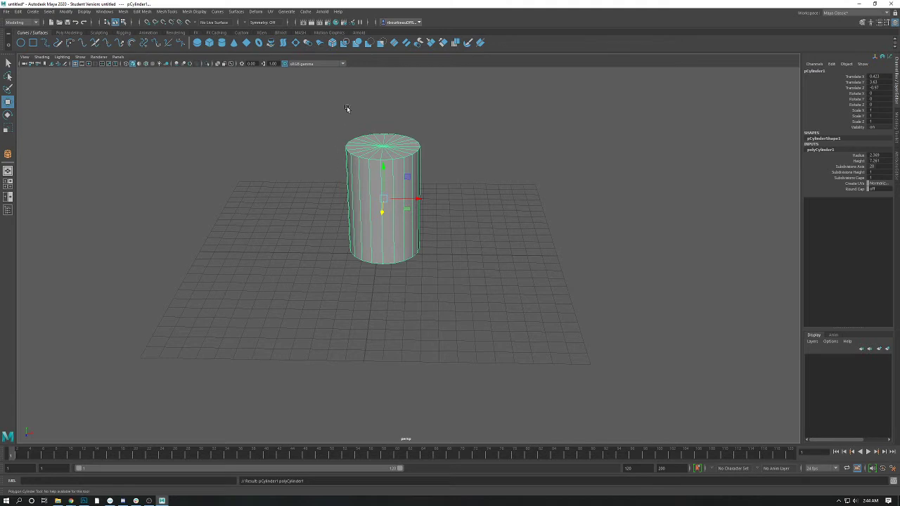
key(Delete)
Draw a polygon pipe with a base ring and pulled-up height, then delete it
click(33, 12)
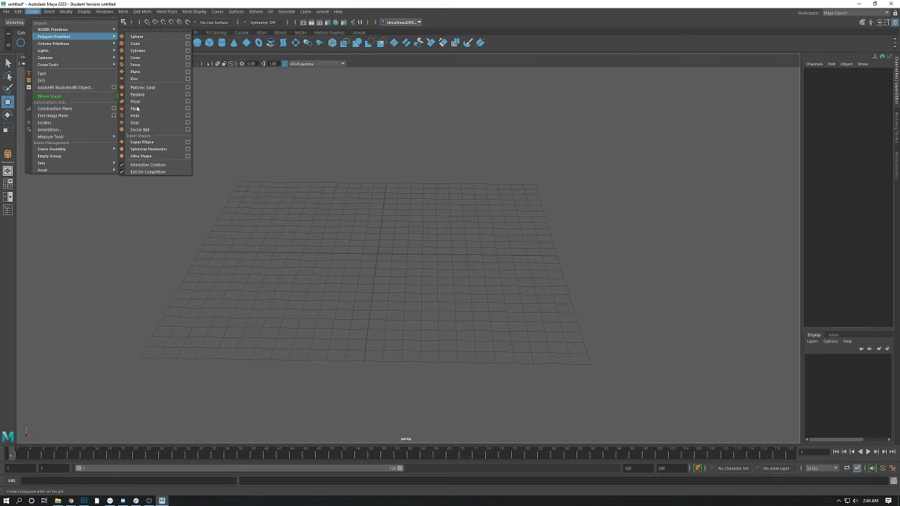
click(136, 109)
drag(388, 249, 398, 265)
drag(398, 265, 381, 168)
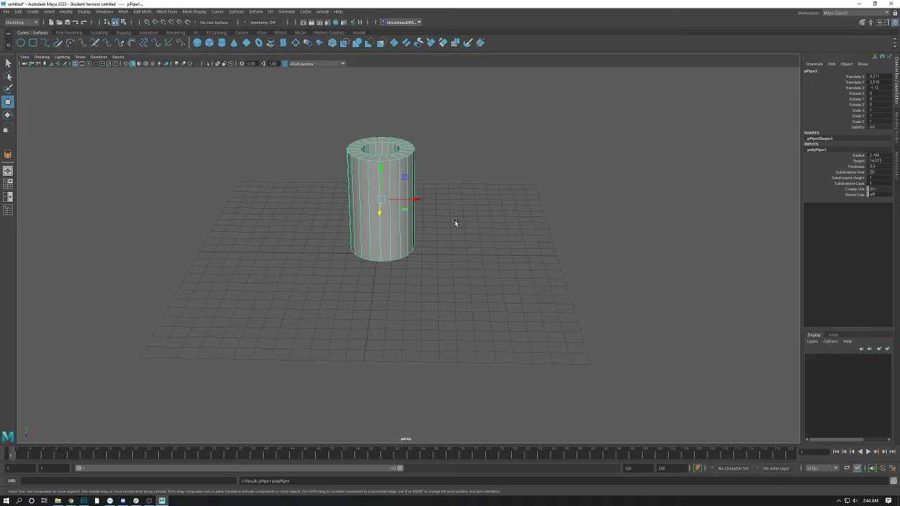
key(Delete)
Draw a polygon helix at the grid centre with about six coils and adjusted tube thickness
click(32, 11)
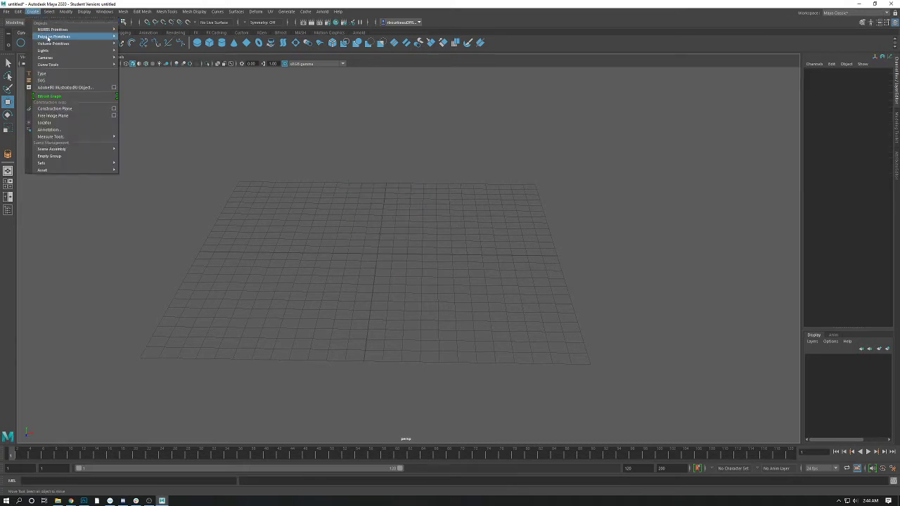
mouse_move(50, 36)
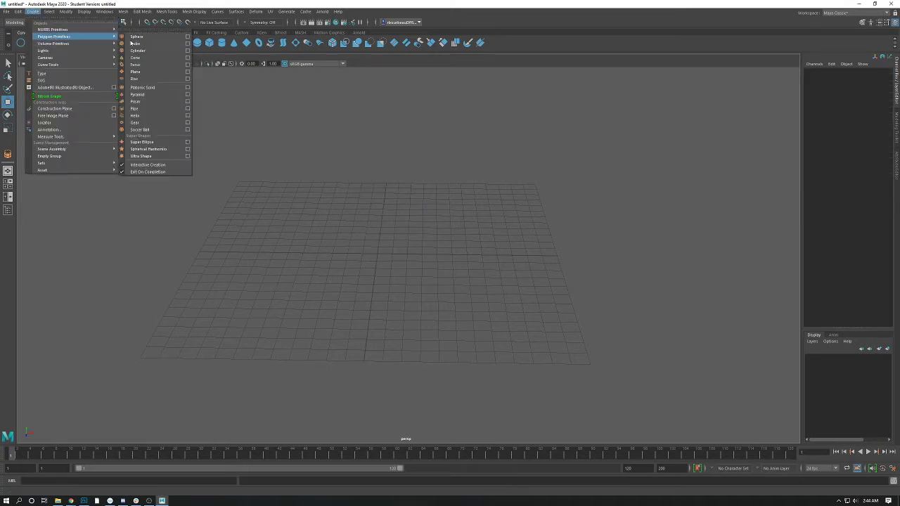
click(134, 116)
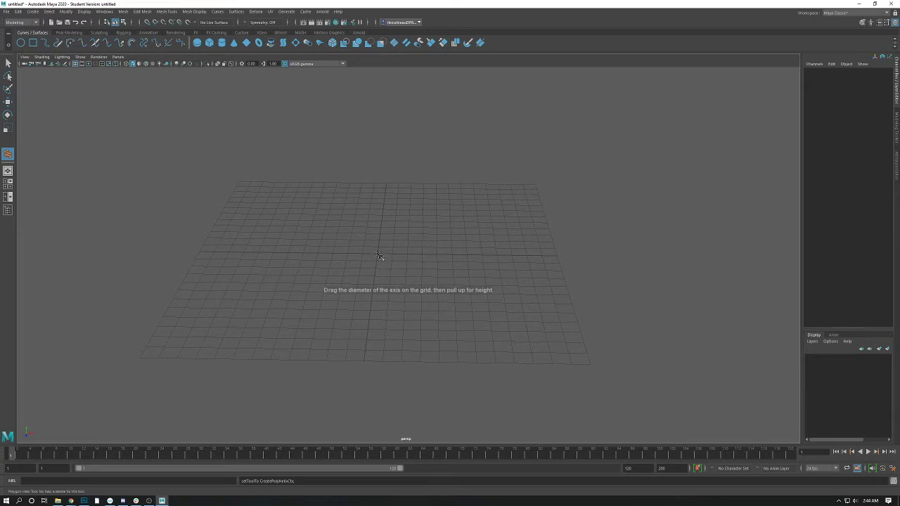
drag(378, 256, 365, 85)
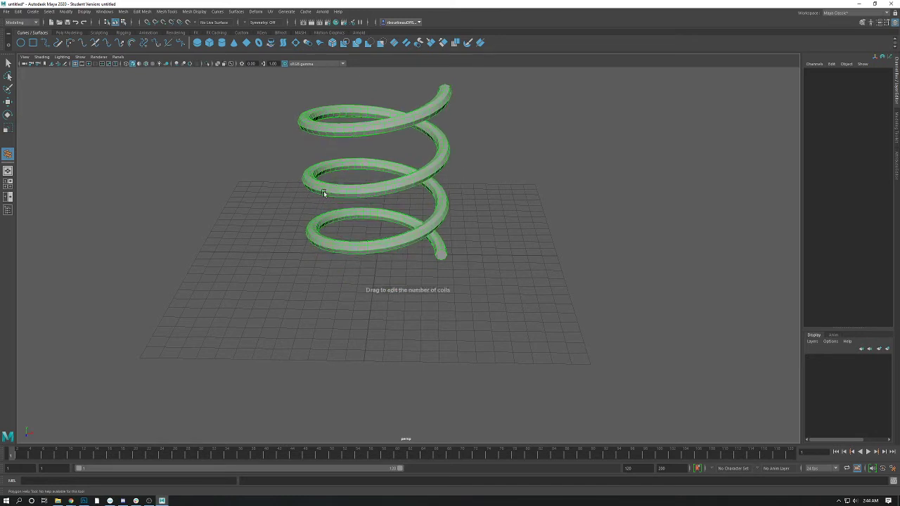
drag(320, 191, 337, 195)
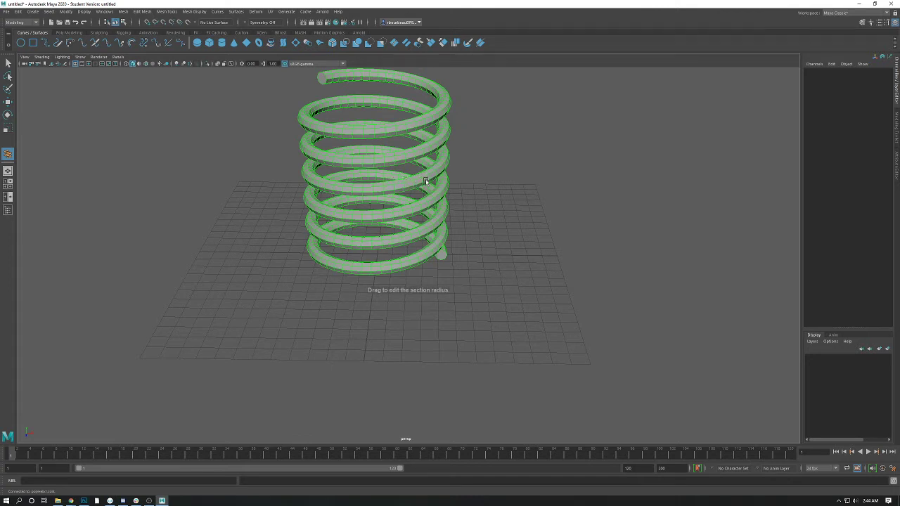
drag(426, 179, 248, 177)
key(w)
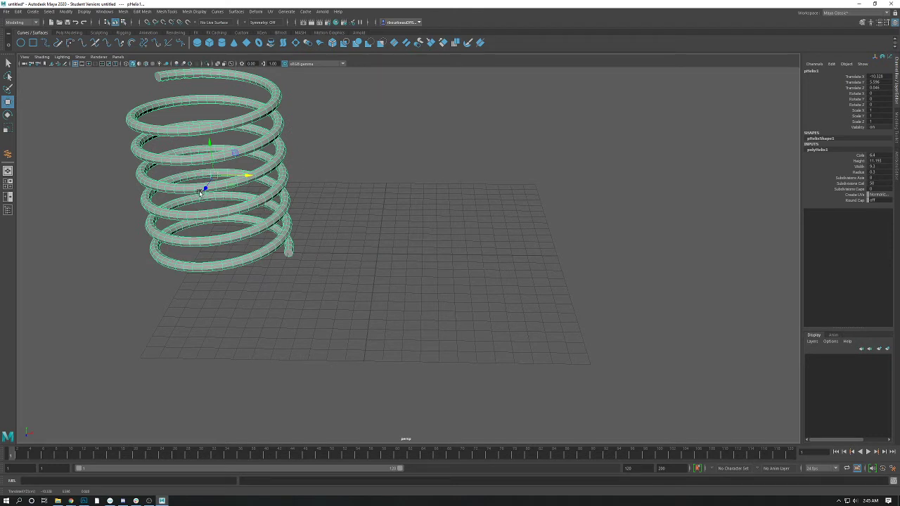
Draw a polygon sphere near the grid centre
click(33, 12)
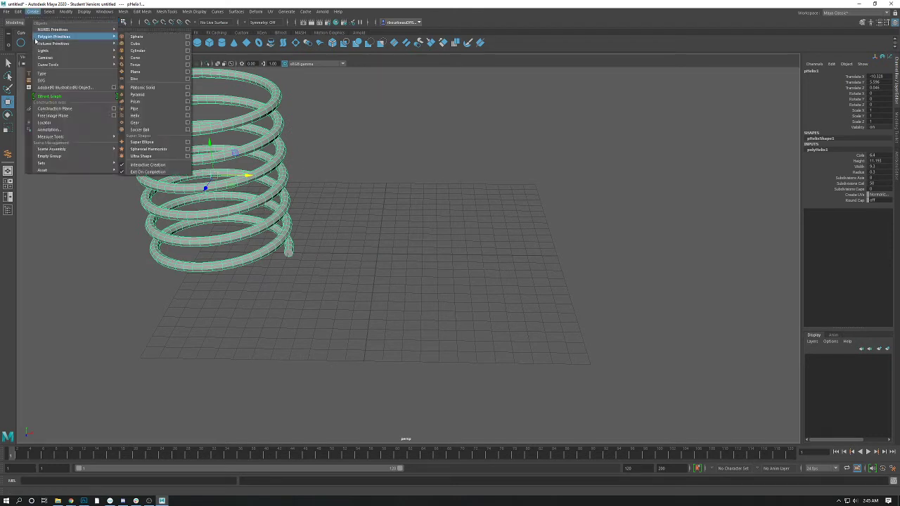
mouse_move(77, 36)
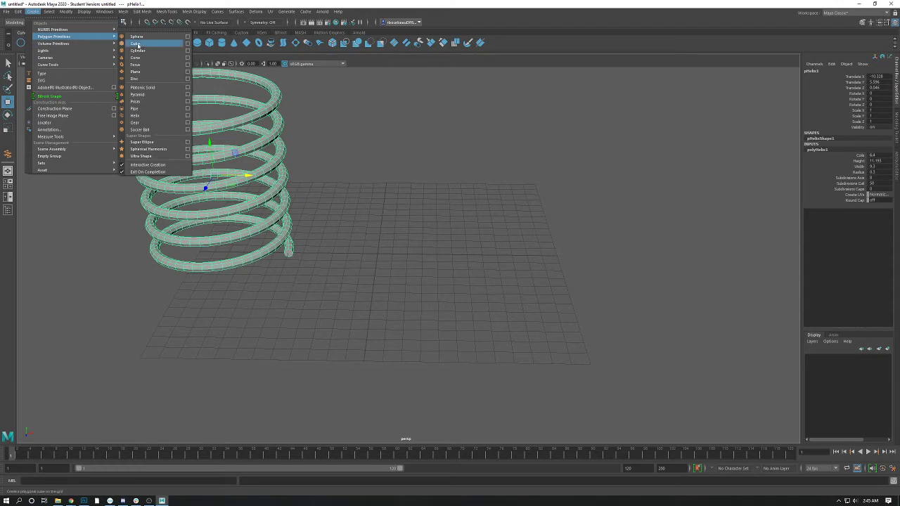
click(137, 36)
drag(400, 206, 427, 208)
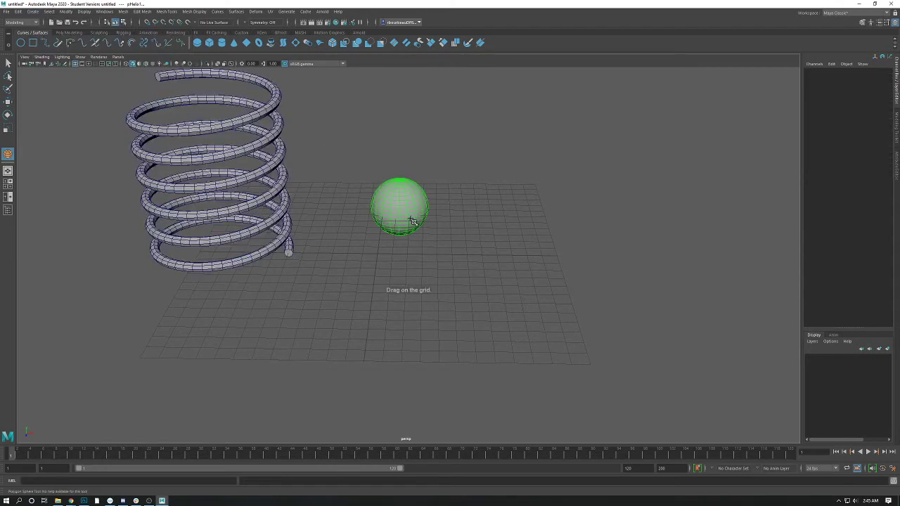
Draw a tall polygon cylinder to the right of the sphere, then reselect the sphere
click(33, 11)
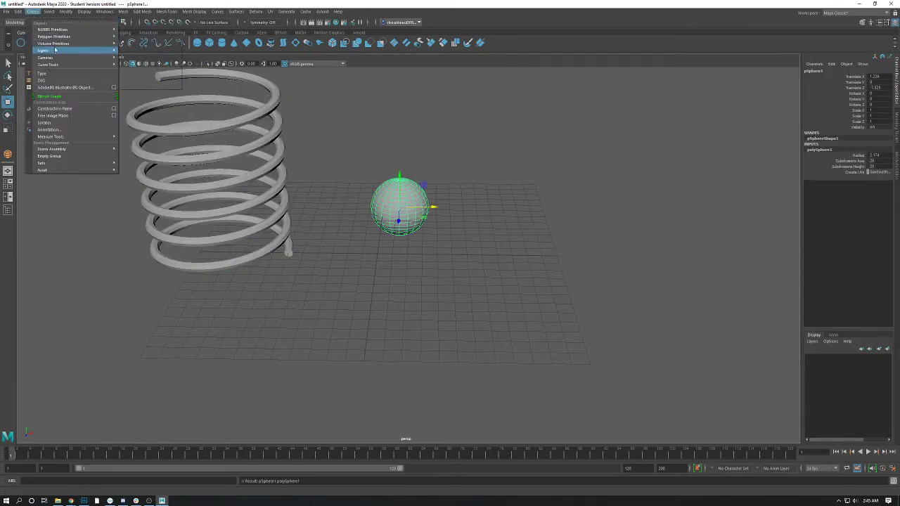
mouse_move(57, 44)
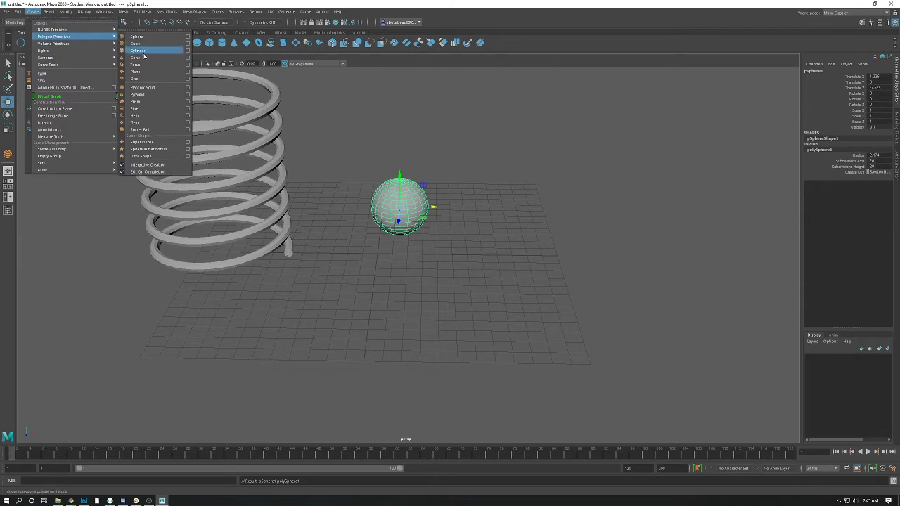
click(144, 51)
drag(528, 259, 543, 271)
drag(543, 271, 548, 187)
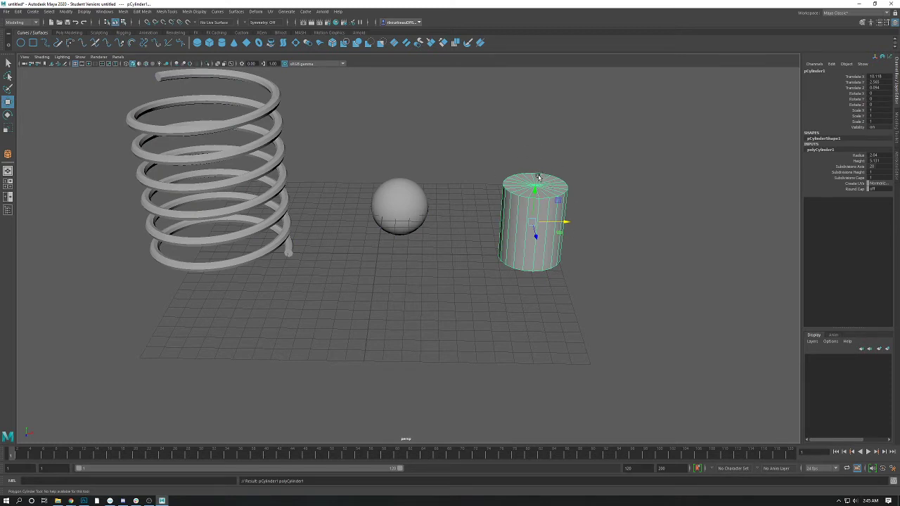
click(407, 204)
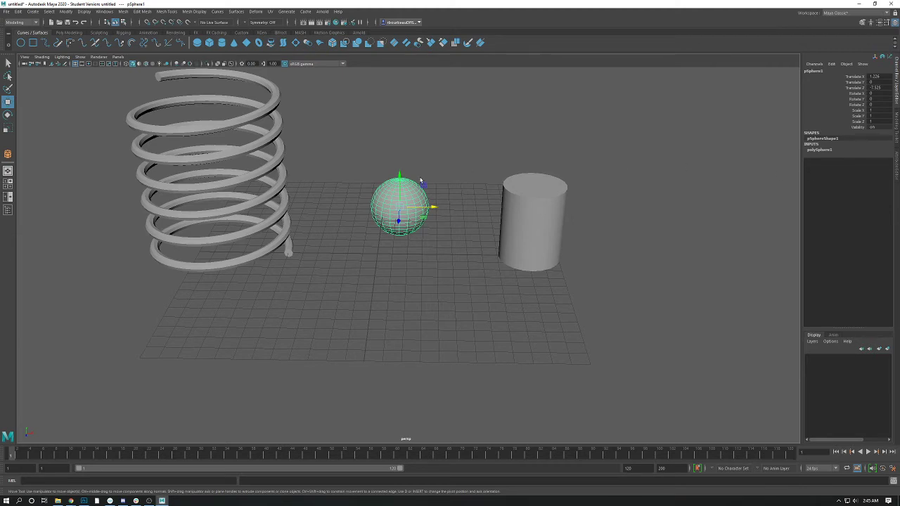
Draw a polygon cube in front of the sphere, then select the sphere
click(32, 11)
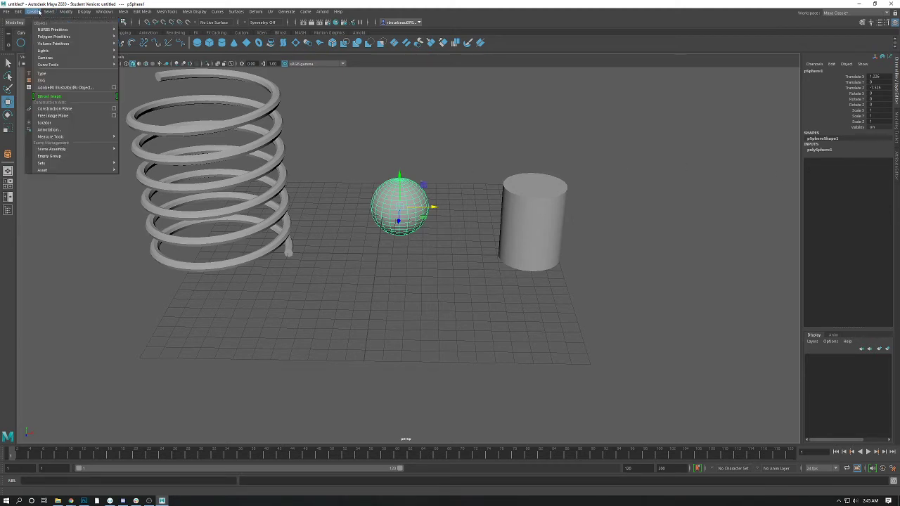
mouse_move(42, 37)
click(135, 44)
drag(336, 295, 375, 275)
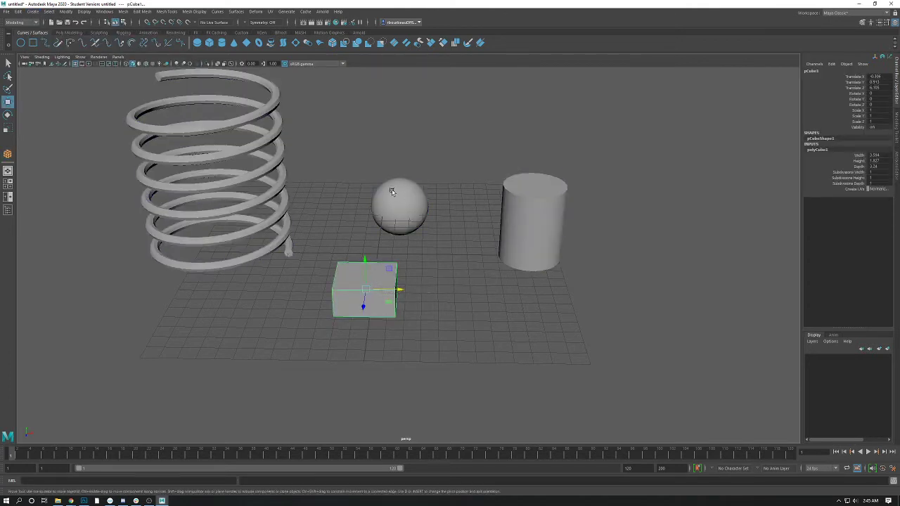
click(400, 211)
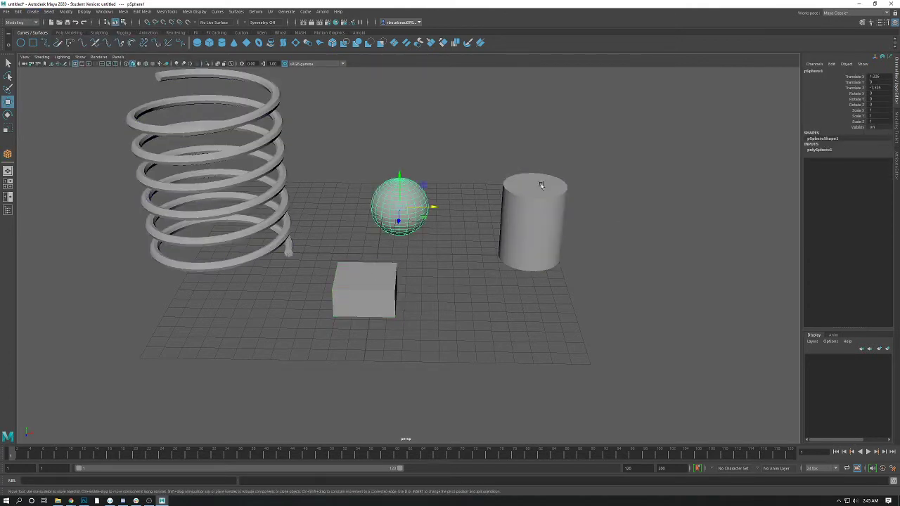
Set polySphere1's Radius to 2 in the Channel Box
click(818, 150)
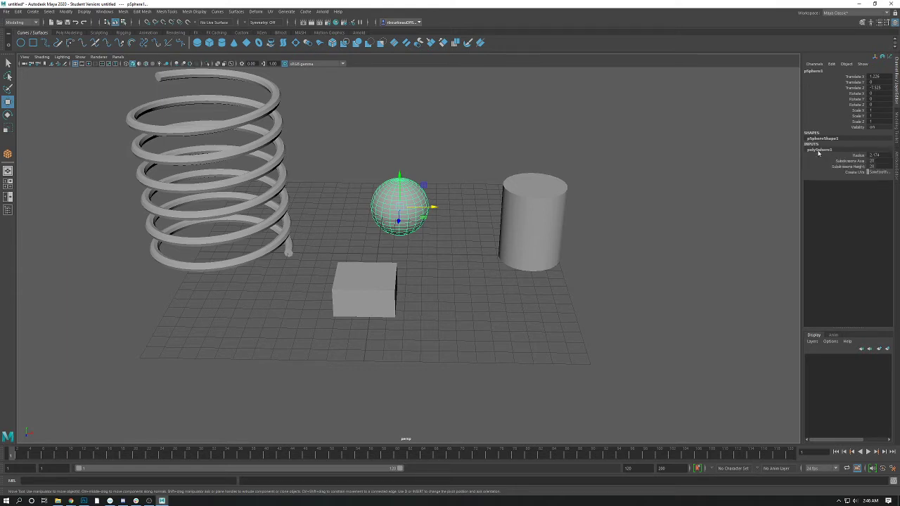
double_click(885, 156)
text(2)
key(Return)
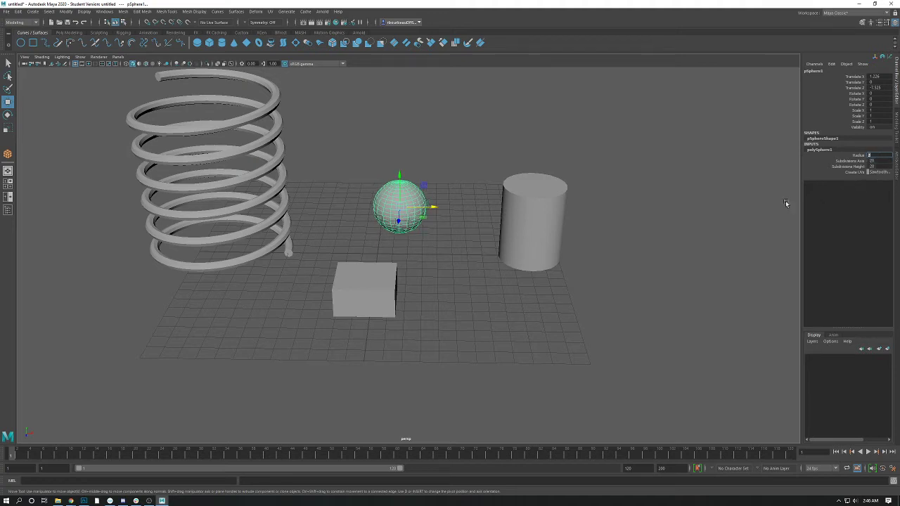
Frame the sphere and orbit the camera around it to inspect it
alt+right_drag(381, 148, 572, 251)
alt+drag(572, 251, 395, 162)
key(f)
alt+drag(422, 211, 393, 195)
alt+right_drag(394, 195, 434, 256)
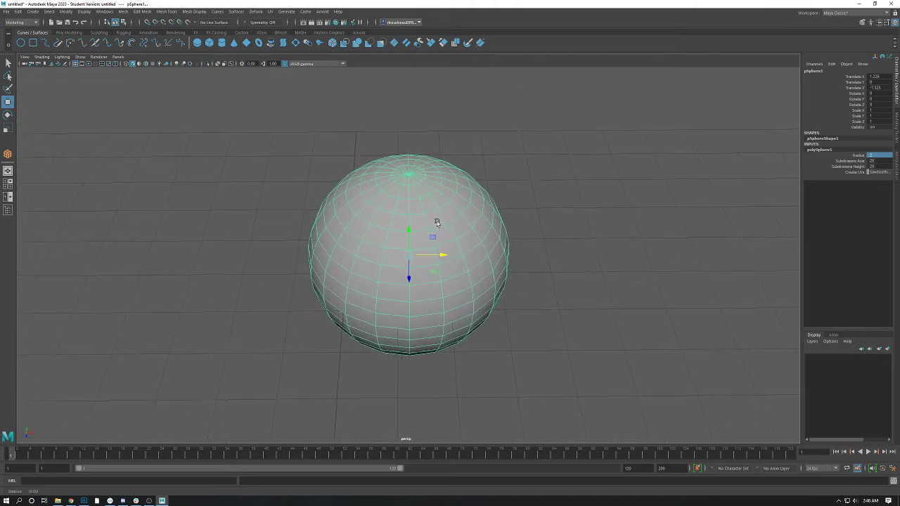
alt+drag(434, 252, 452, 243)
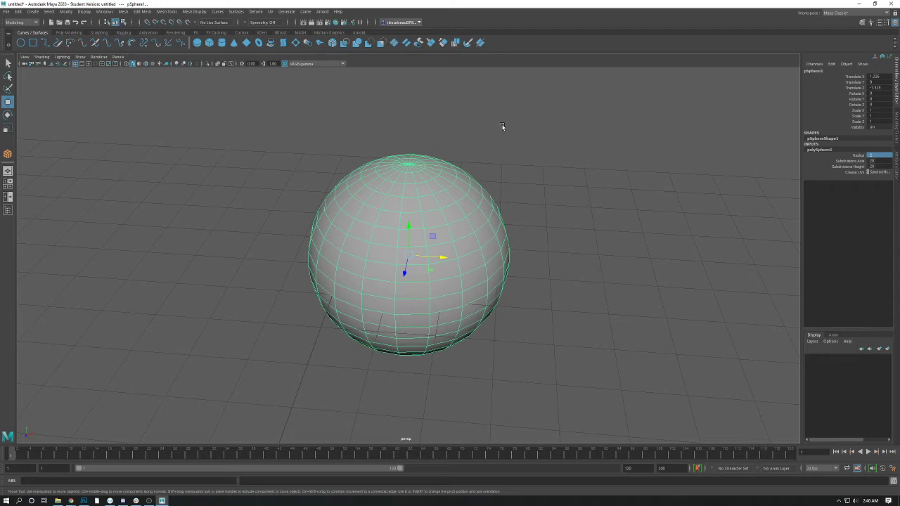
alt+drag(452, 154, 405, 170)
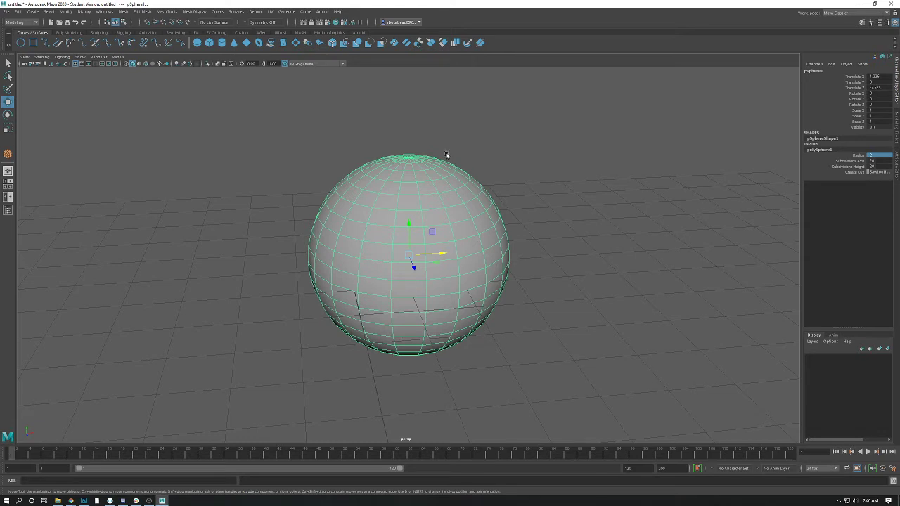
Set the sphere's Subdivisions Axis to 4 and orbit to inspect the result
click(852, 161)
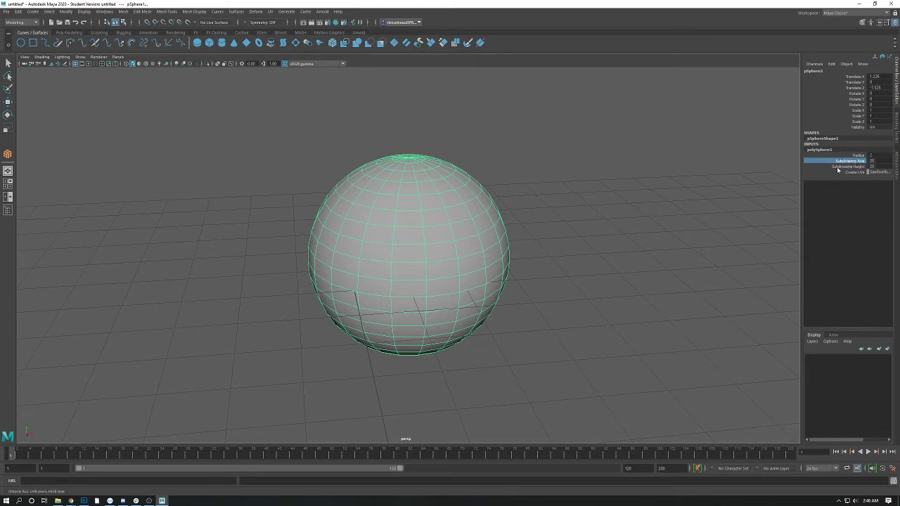
double_click(872, 161)
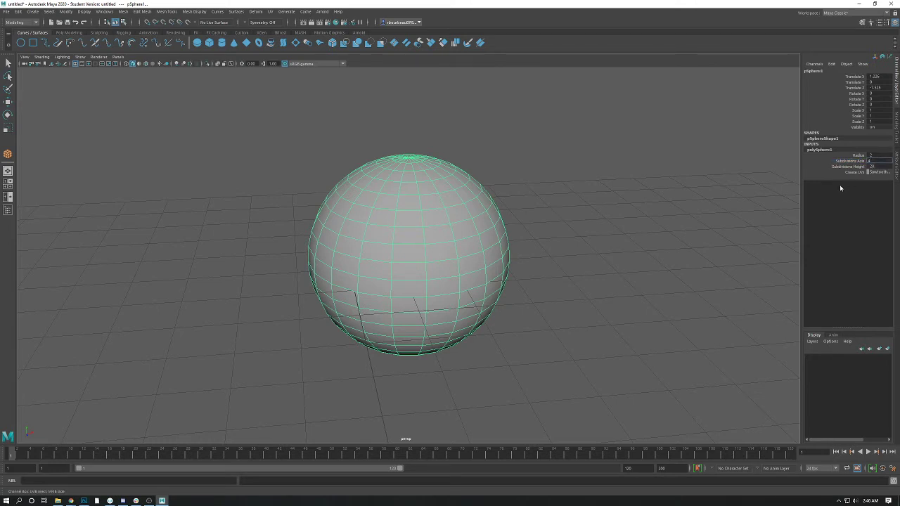
text(4)
key(Return)
alt+drag(563, 187, 416, 247)
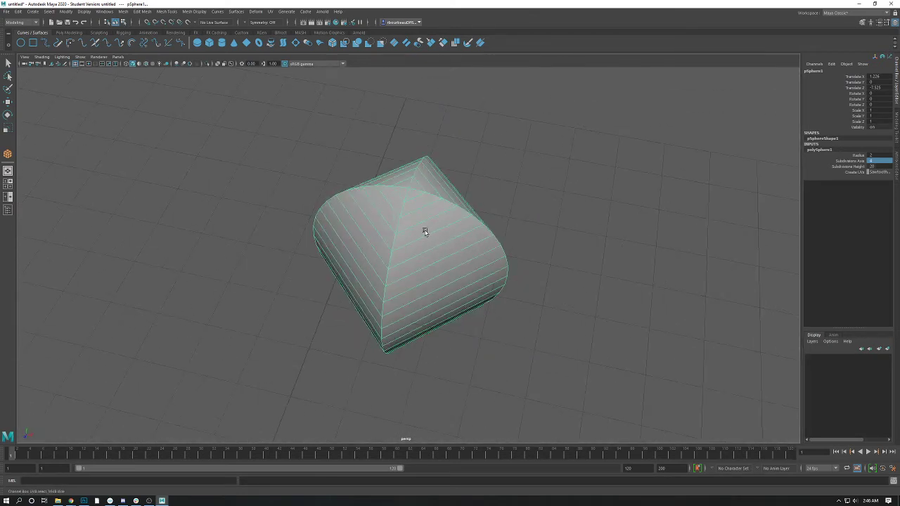
alt+drag(435, 184, 500, 230)
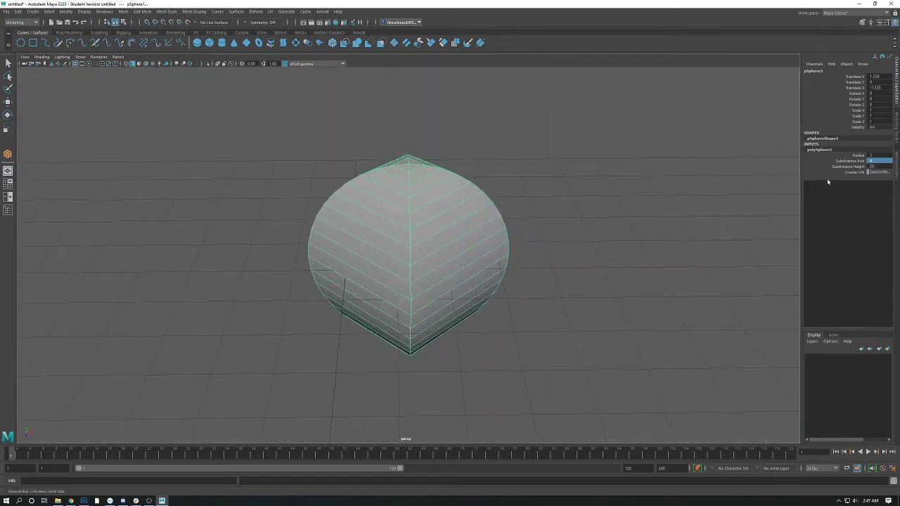
Drag Subdivisions Axis and Subdivisions Height down to a few for a blocky sphere
click(875, 166)
middle_drag(668, 191, 647, 196)
click(875, 161)
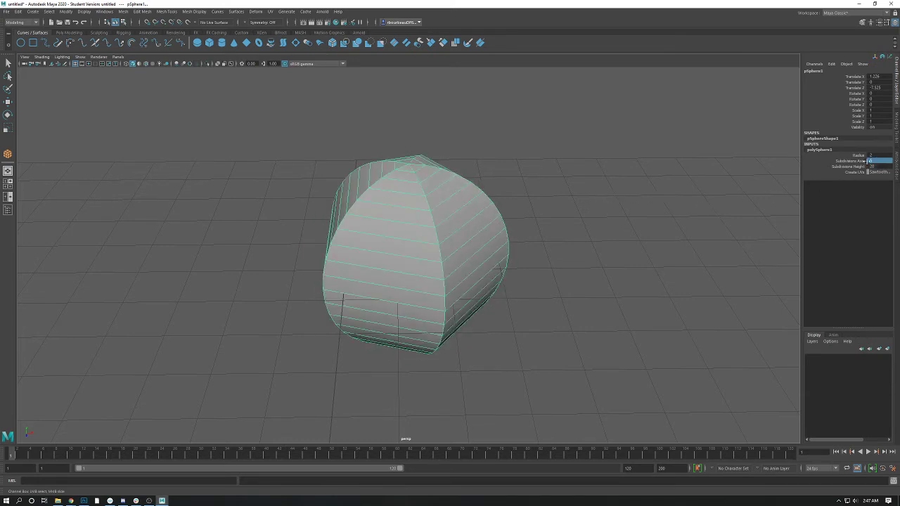
click(874, 166)
middle_drag(798, 188, 789, 192)
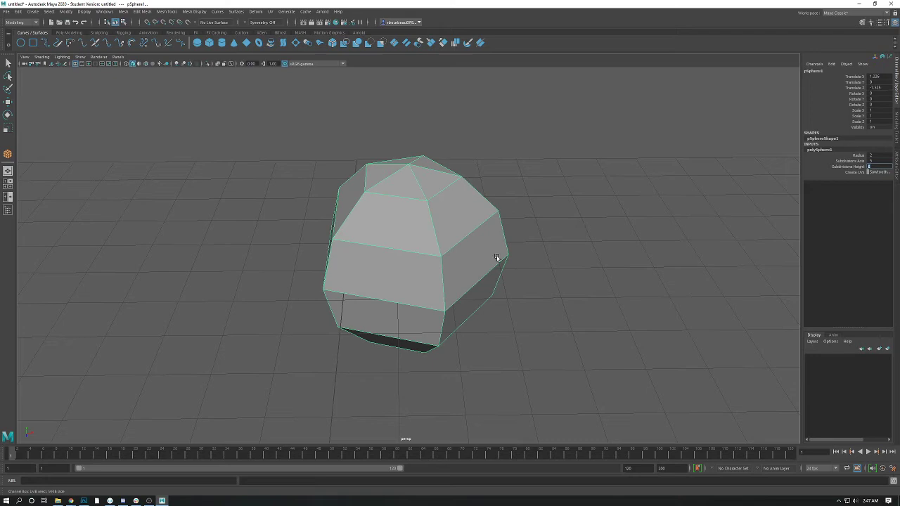
Orbit around the low-poly sphere and pull back to see the spring, cylinder and cube
alt+drag(497, 258, 412, 274)
alt+right_drag(412, 273, 615, 311)
alt+drag(615, 311, 532, 303)
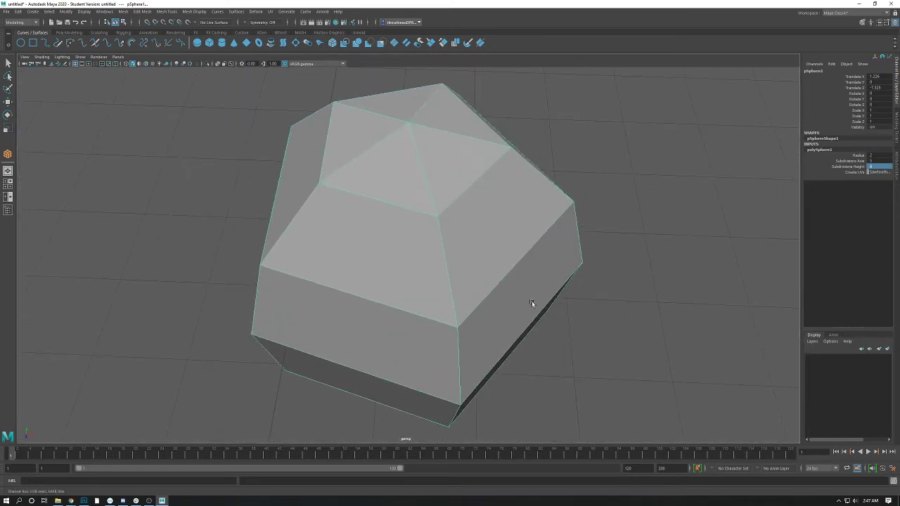
alt+drag(351, 257, 522, 218)
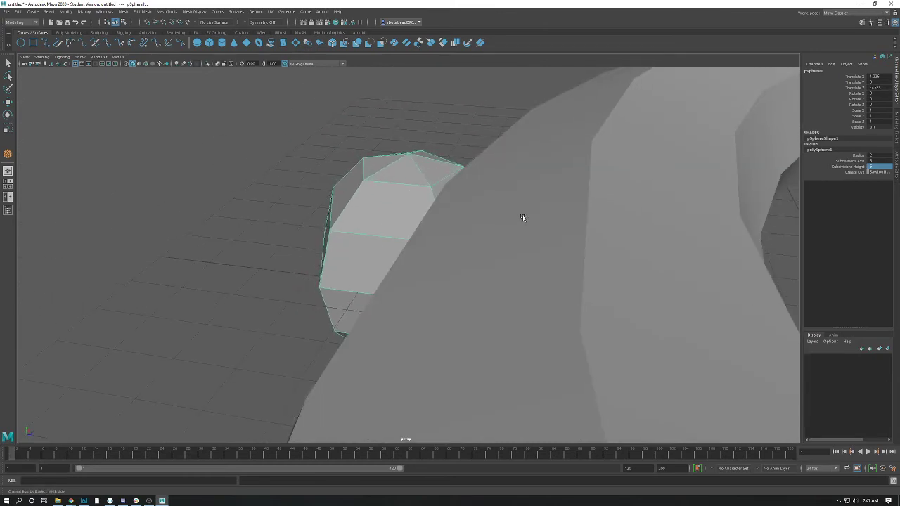
alt+right_drag(579, 237, 496, 177)
alt+drag(497, 176, 428, 188)
alt+right_drag(427, 187, 378, 217)
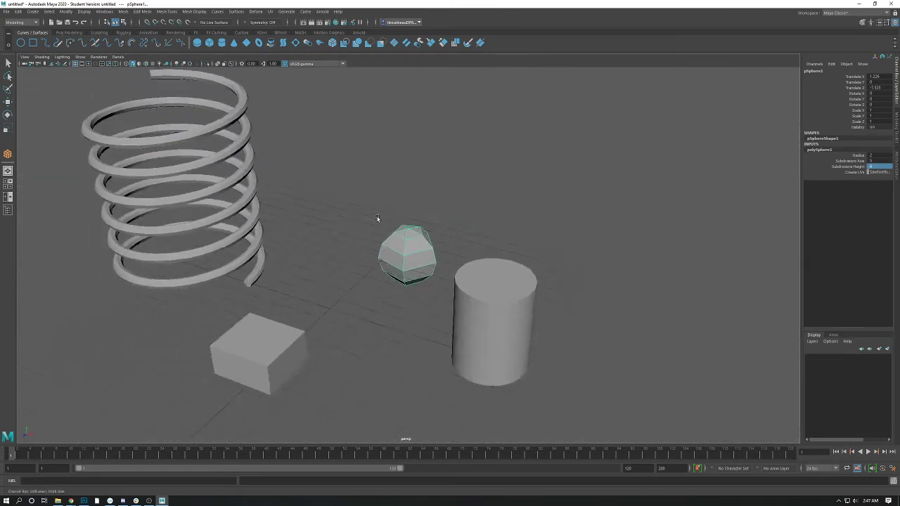
alt+drag(378, 217, 410, 219)
Delete the low-poly sphere, then select and frame the cylinder
key(Delete)
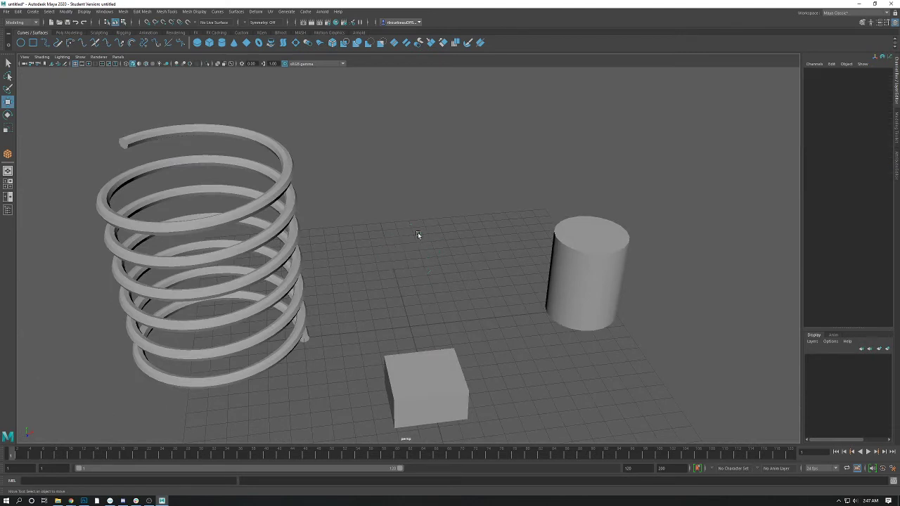
alt+middle_drag(514, 237, 374, 221)
key(w)
click(444, 260)
key(f)
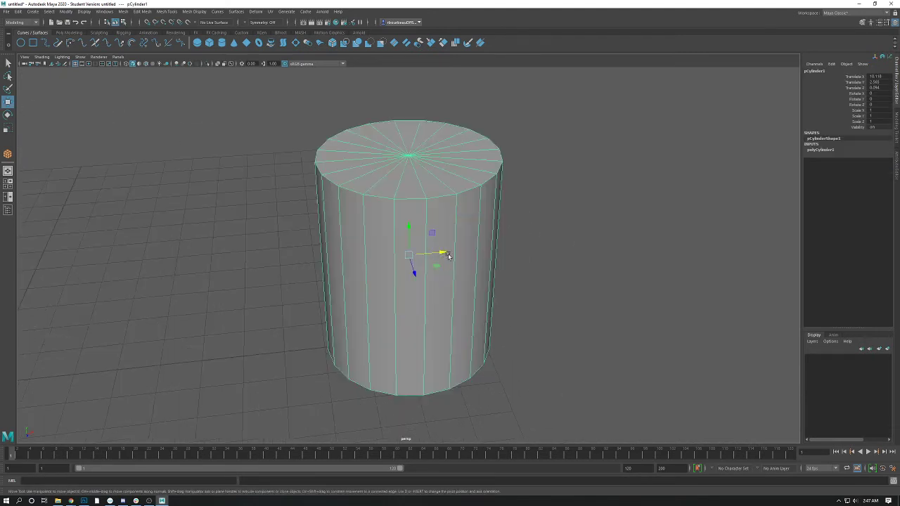
alt+right_drag(449, 257, 548, 280)
alt+drag(548, 279, 534, 275)
mouse_move(534, 276)
alt+right_down()
mouse_move(528, 282)
mouse_move(536, 280)
alt+right_up()
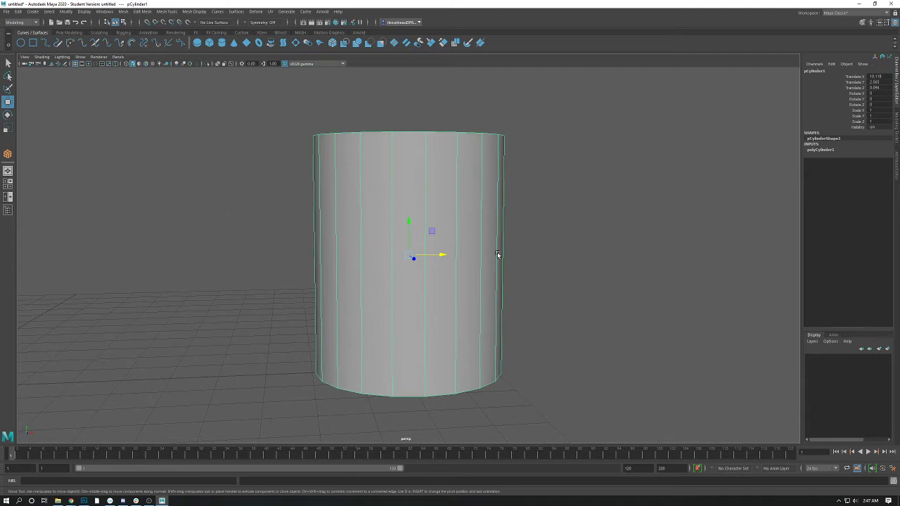
Scale the cylinder's height down to about 0.071, flattening it into a thin disc
key(e)
key(r)
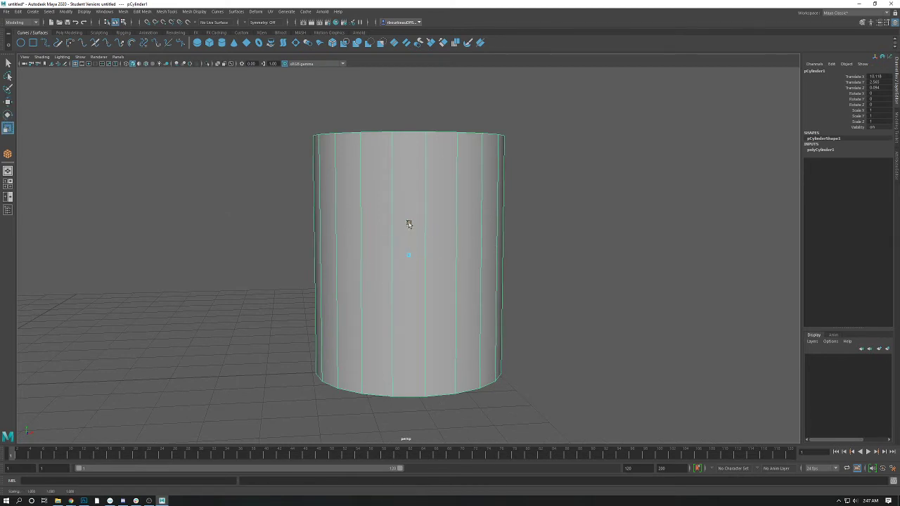
drag(408, 225, 458, 302)
scroll(450, 267, up, 3)
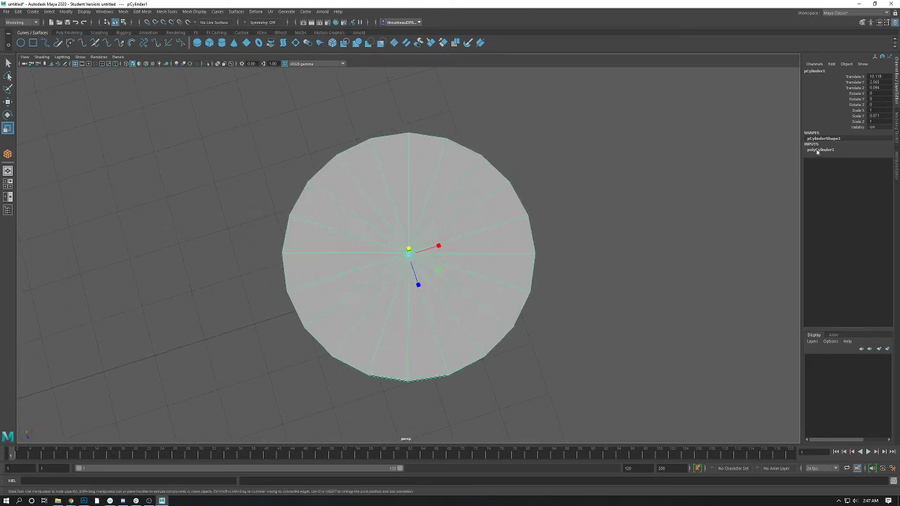
Set the polyCylinder1 Radius to 2, widening the cylinder into a disc
click(817, 150)
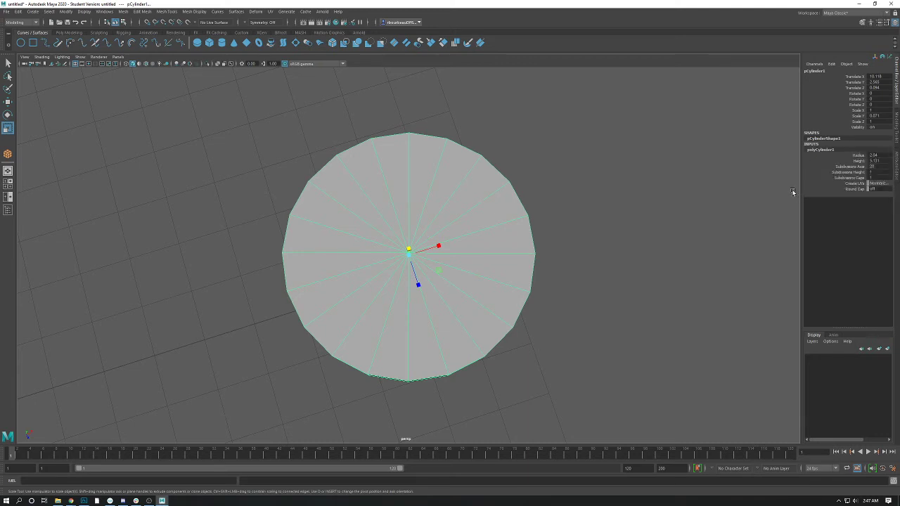
click(880, 154)
text(2)
key(Return)
alt+drag(607, 245, 564, 233)
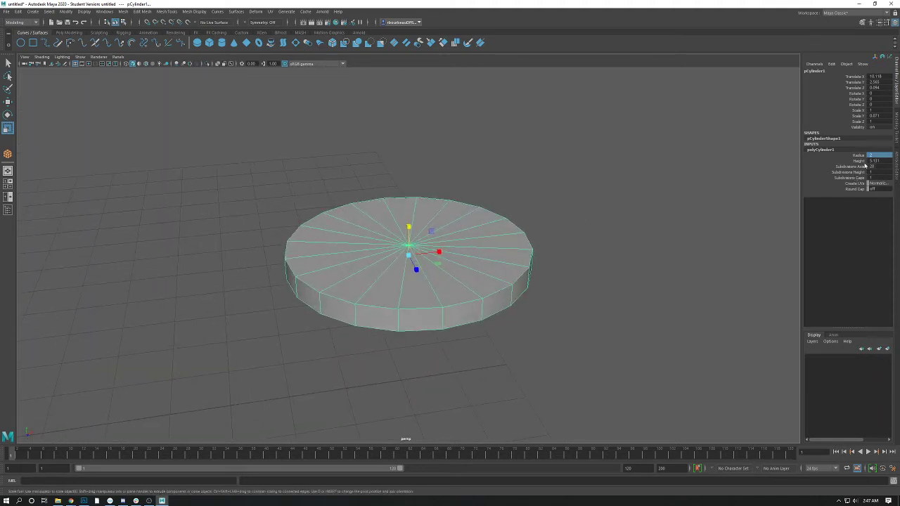
mouse_move(621, 228)
alt+mouse_down()
mouse_move(637, 219)
mouse_move(628, 217)
alt+mouse_up()
Undo a trial height drag and reset the cylinder's Scale Y to 1
click(858, 161)
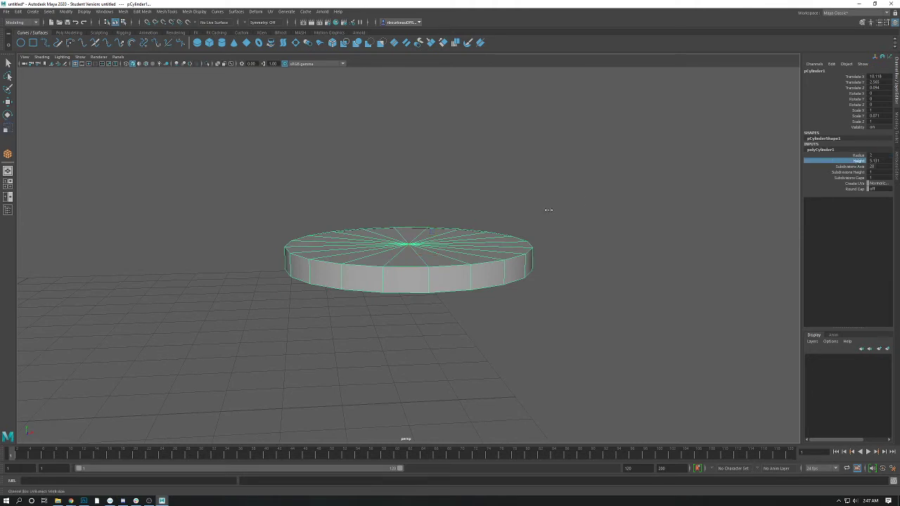
middle_drag(548, 207, 883, 175)
key(ctrl+z)
double_click(874, 116)
text(1)
key(Return)
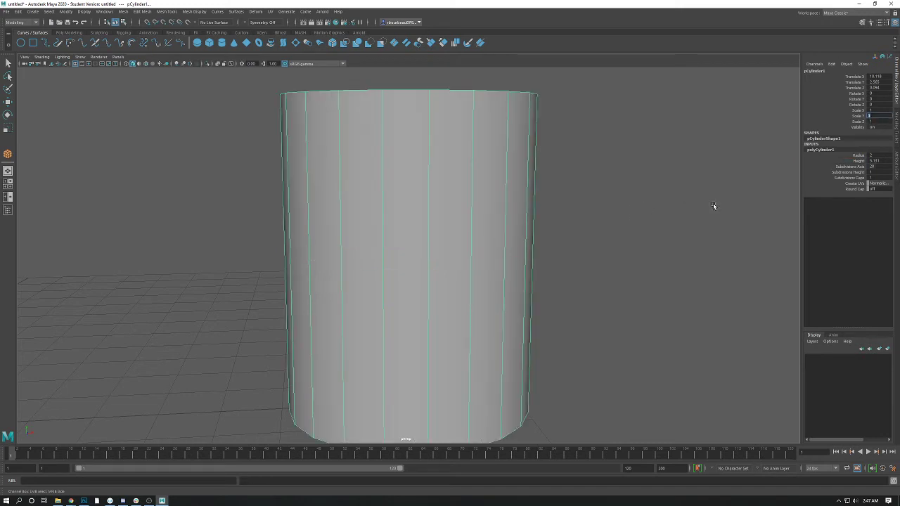
Change the cylinder's Height from 5.131 to 2, making a short, wide drum
click(858, 162)
scroll(477, 198, down, 1)
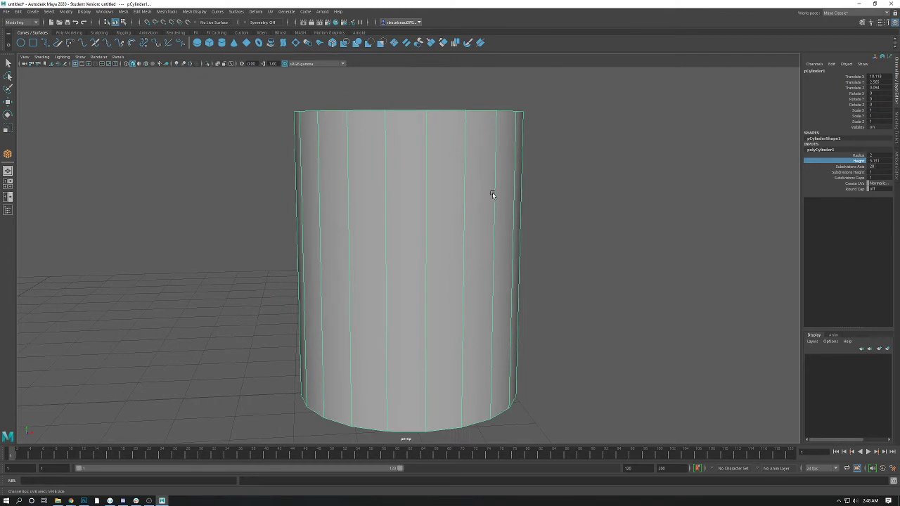
double_click(874, 161)
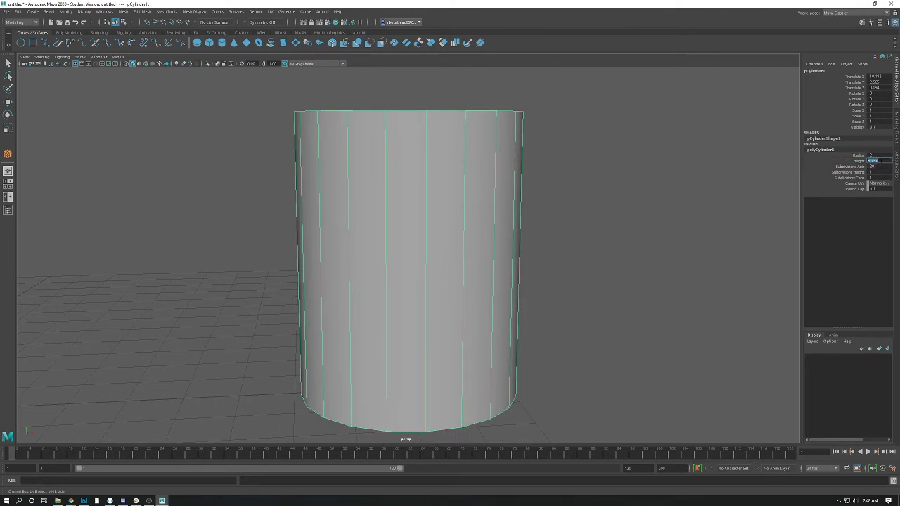
text(2)
key(Return)
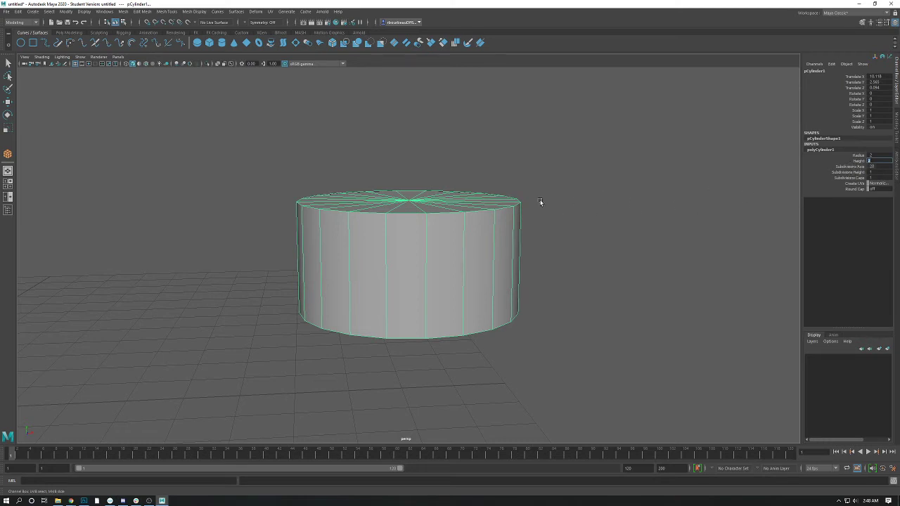
alt+right_drag(538, 201, 685, 263)
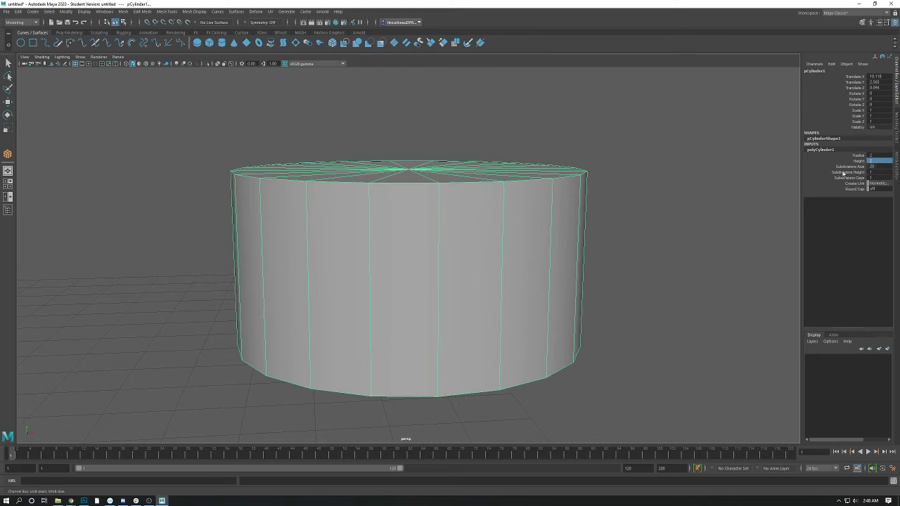
alt+right_drag(745, 211, 597, 231)
alt+drag(597, 232, 428, 253)
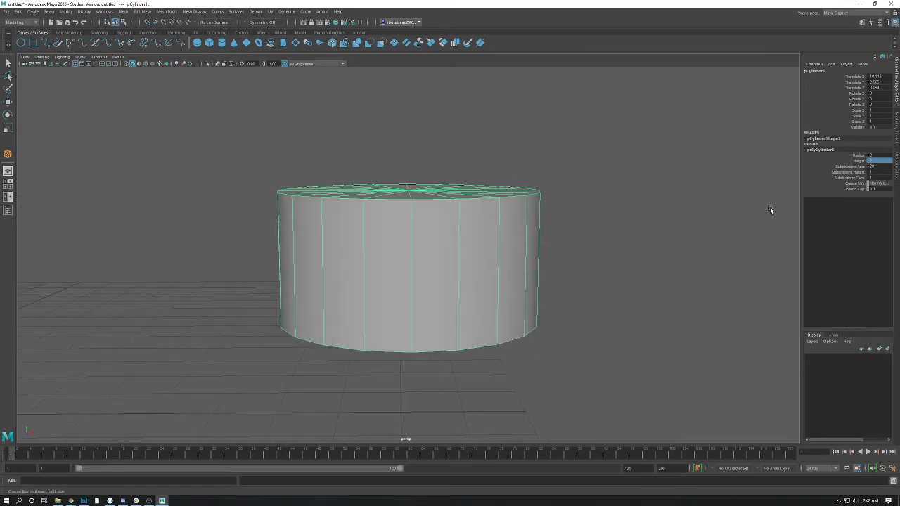
click(858, 166)
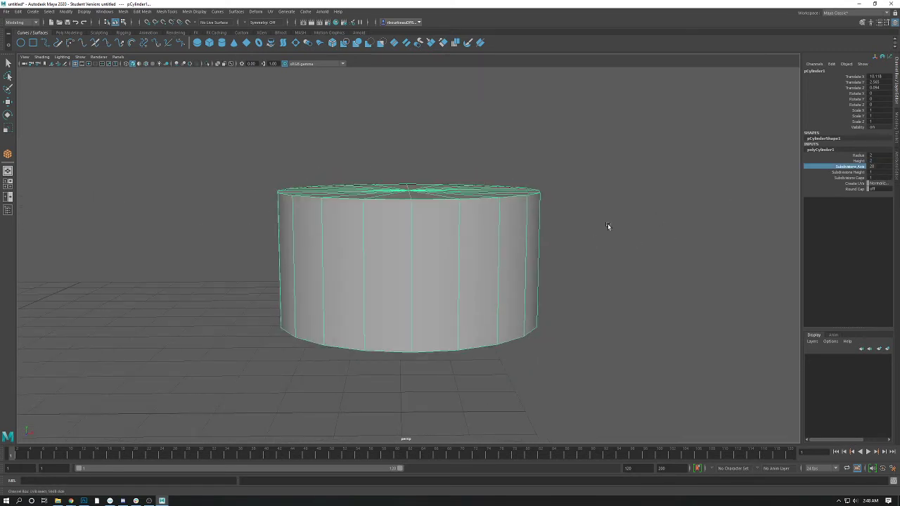
Cut Subdivisions Axis from 20 to 8 for an octagonal prism, undoing a stray scale
alt+drag(506, 239, 420, 284)
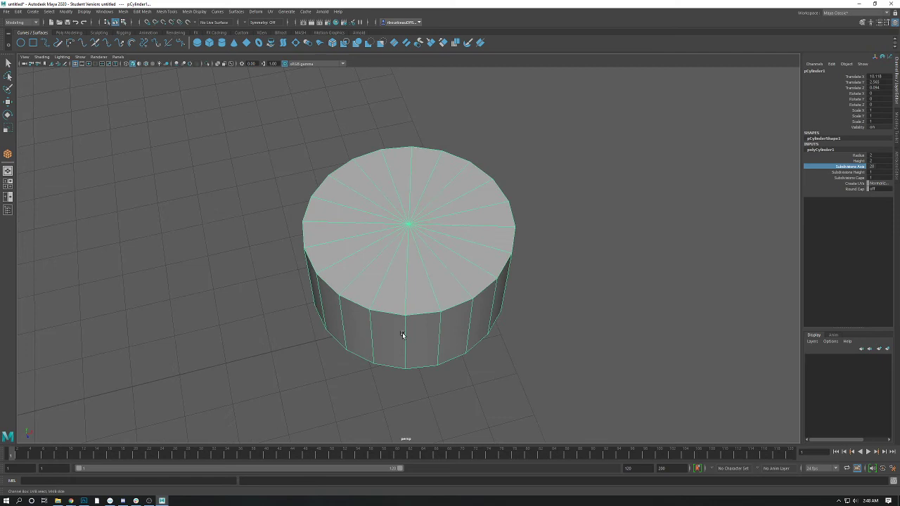
click(872, 166)
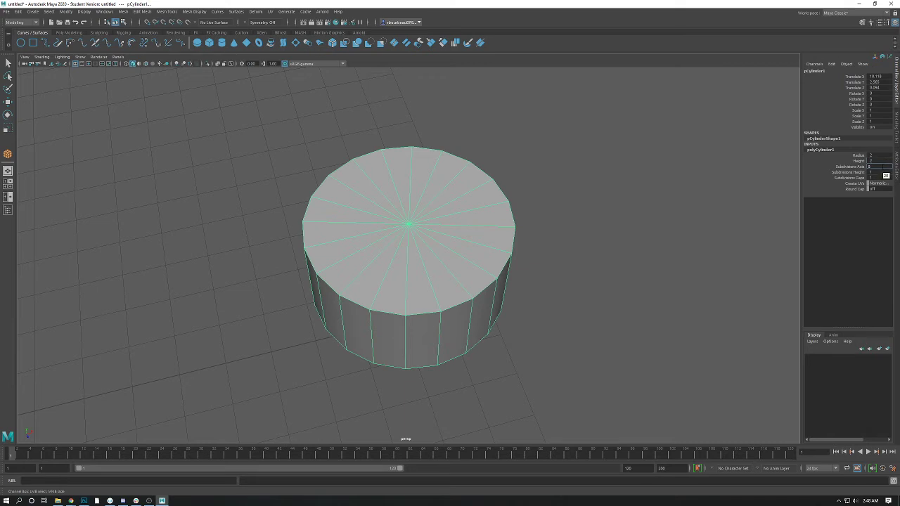
text(8)
key(Return)
alt+drag(414, 300, 473, 301)
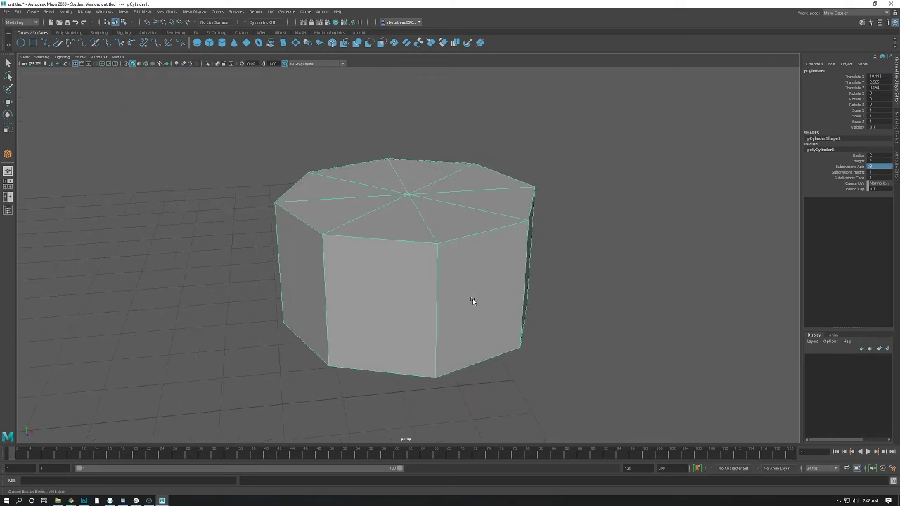
alt+drag(434, 274, 413, 256)
key(r)
key(ctrl+z)
key(ctrl+z)
key(ctrl+z)
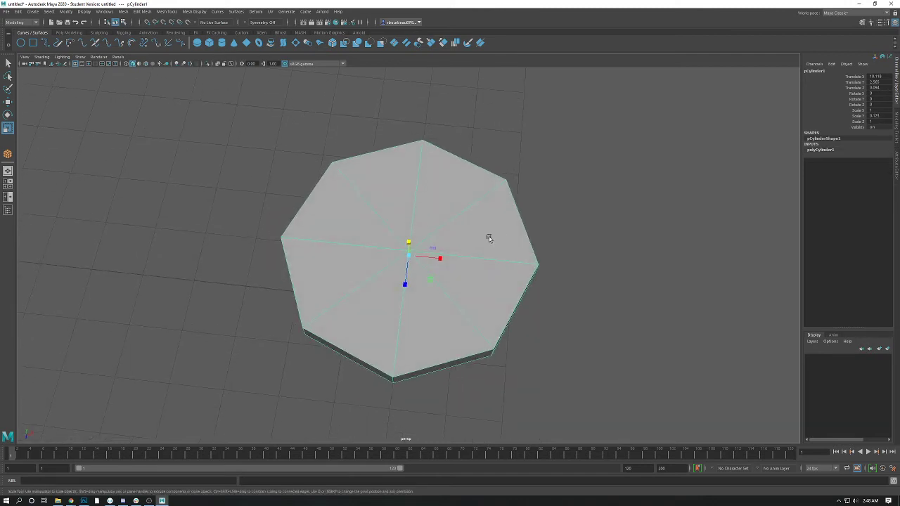
key(ctrl+z)
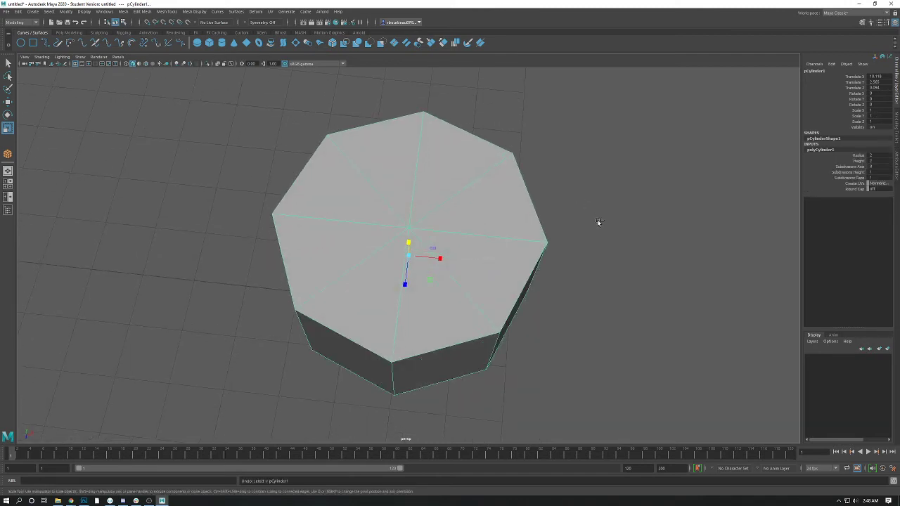
Drag the cylinder's Height attribute to make it taller
click(859, 156)
click(860, 162)
middle_drag(743, 231, 585, 251)
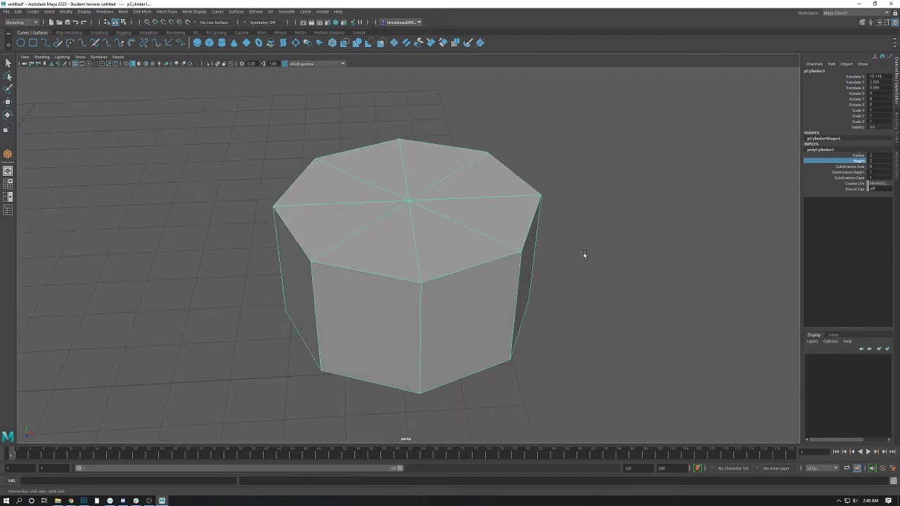
Set the cylinder's Subdivisions Height to 4, then reselect it with the scale tool
click(854, 167)
click(855, 172)
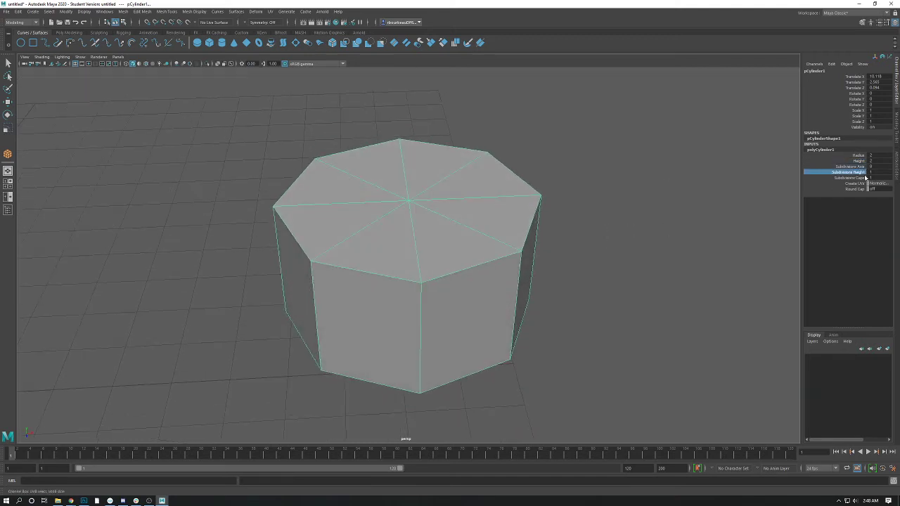
middle_drag(777, 204, 579, 234)
alt+drag(579, 234, 603, 199)
click(870, 172)
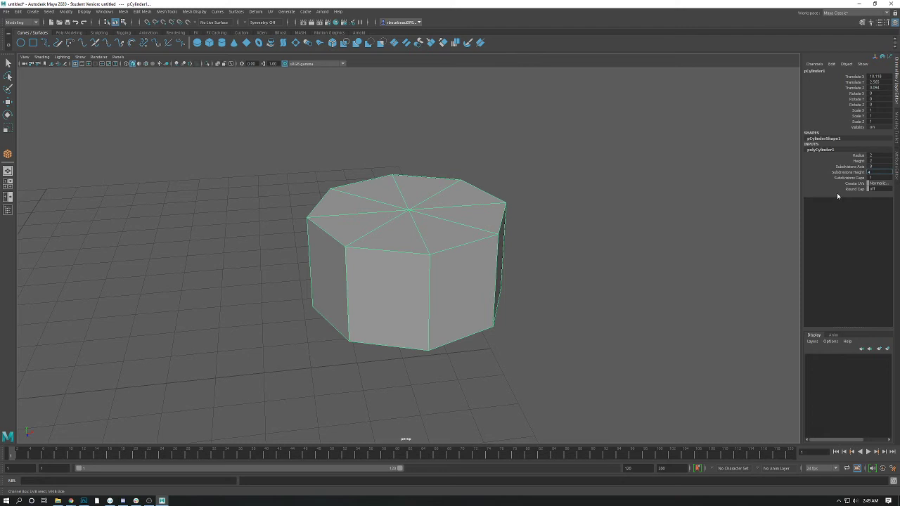
key(Return)
alt+drag(532, 271, 572, 284)
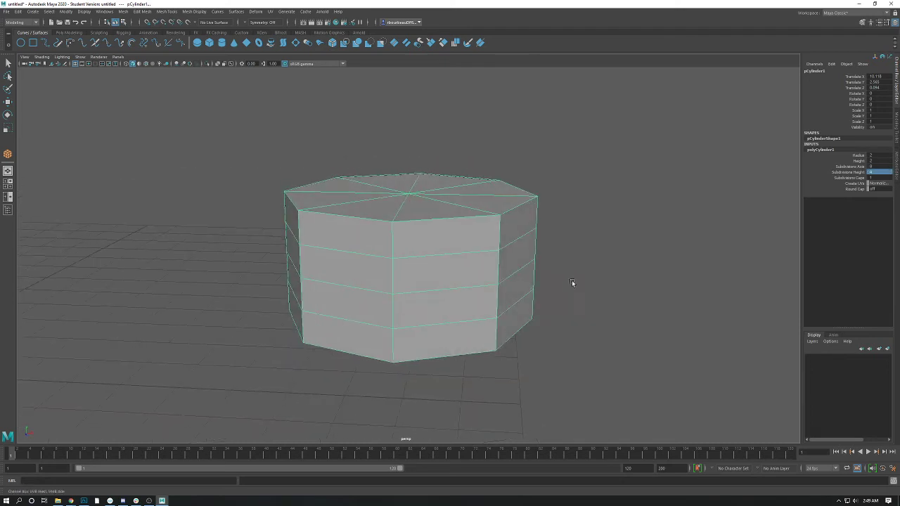
key(r)
click(630, 249)
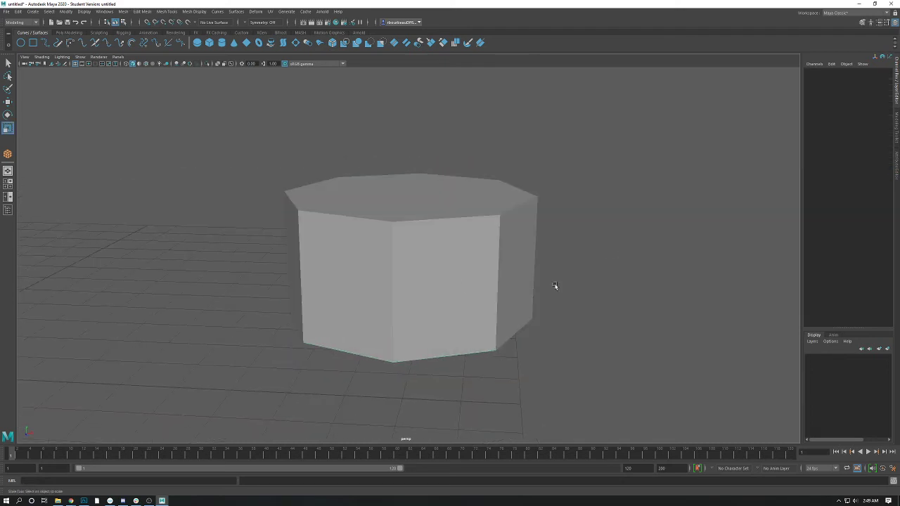
click(457, 285)
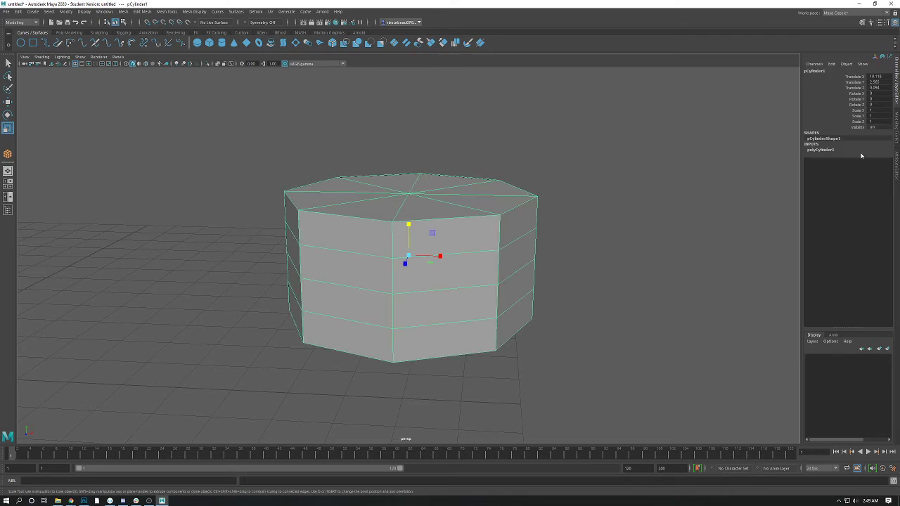
Lower the cylinder's Subdivisions Height to remove its horizontal side bands
click(832, 152)
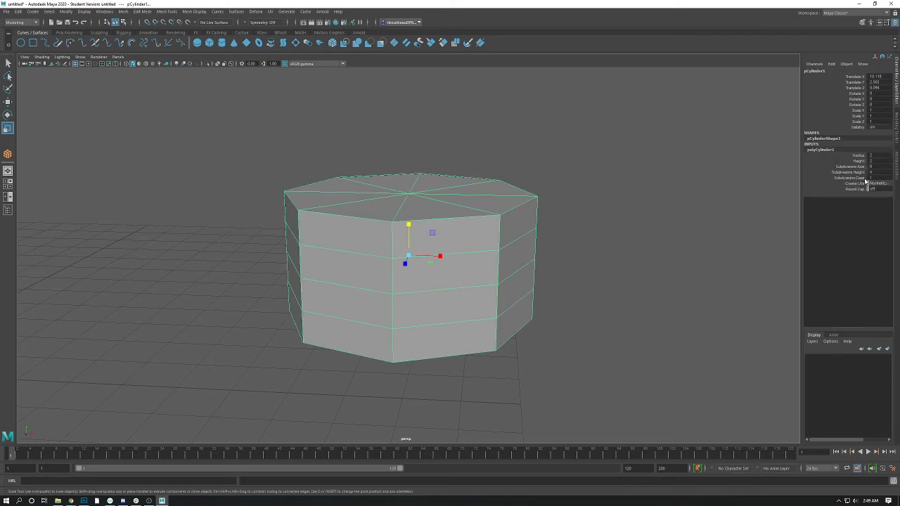
click(876, 172)
text(6)
middle_drag(526, 154, 539, 237)
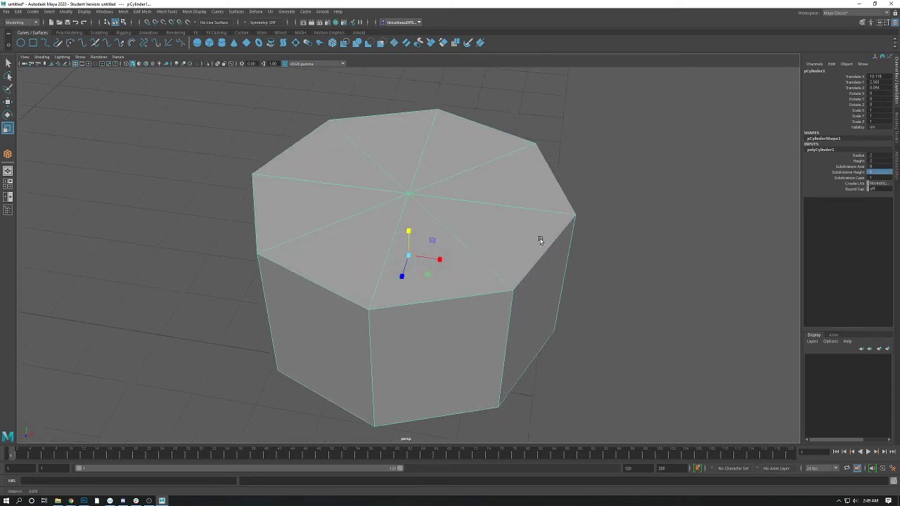
Raise Subdivisions Caps to add concentric rings, then reselect the cylinder
click(872, 178)
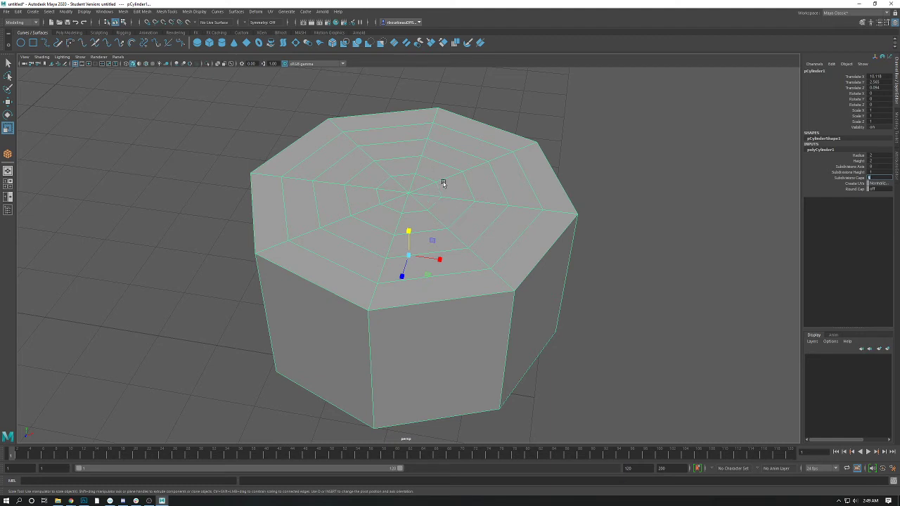
click(553, 142)
click(383, 201)
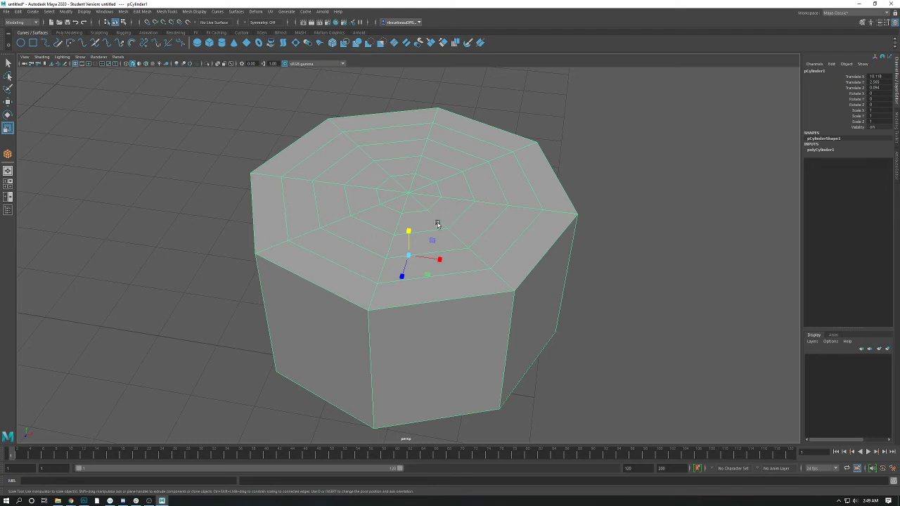
click(823, 150)
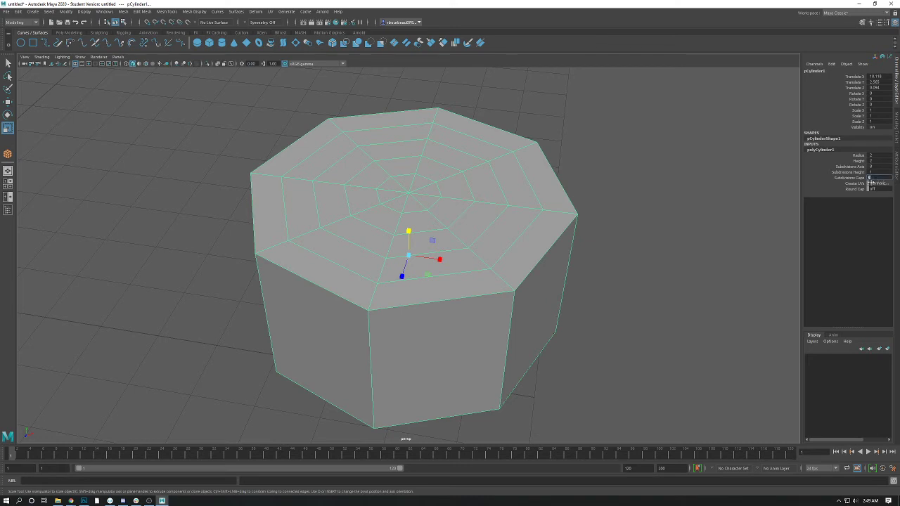
Turn on Round Cap so both cylinder ends taper to points
click(867, 177)
key(Tab)
key(Return)
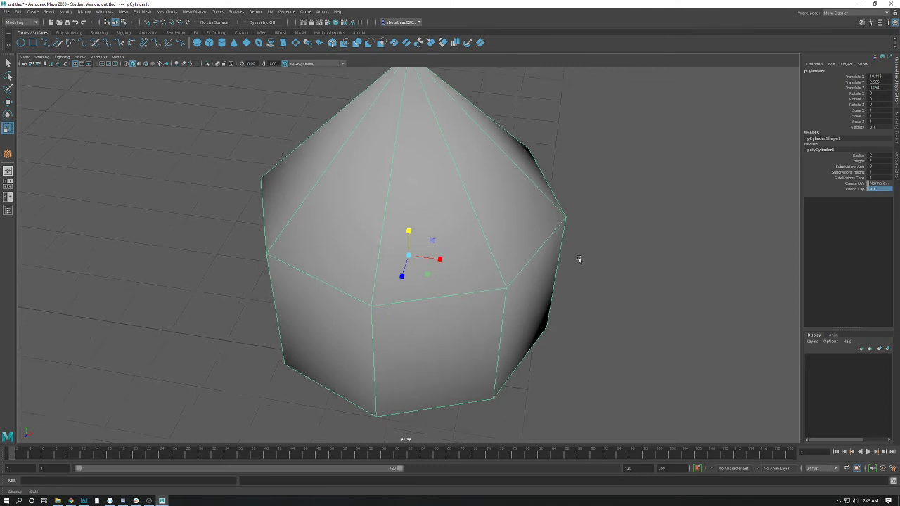
alt+drag(581, 257, 428, 198)
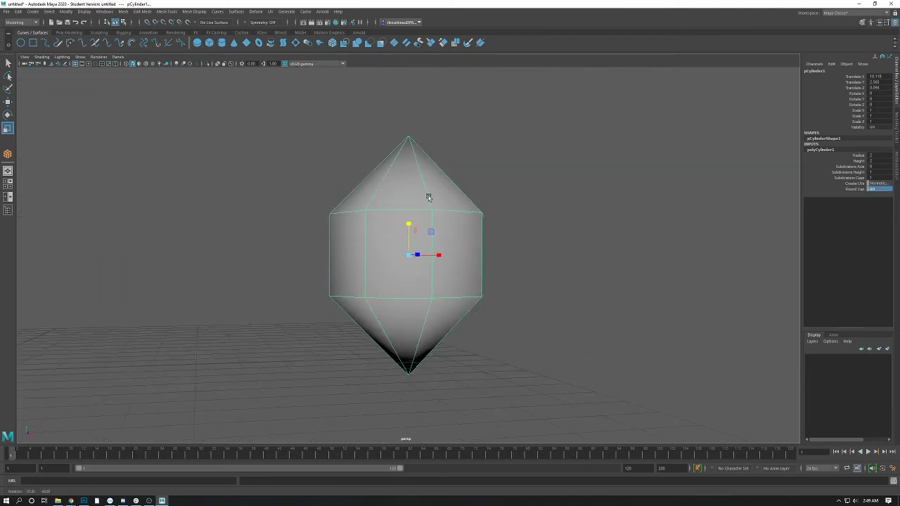
Stretch the cylinder's Height much taller into an octagonal crystal
click(858, 161)
middle_drag(667, 194, 444, 213)
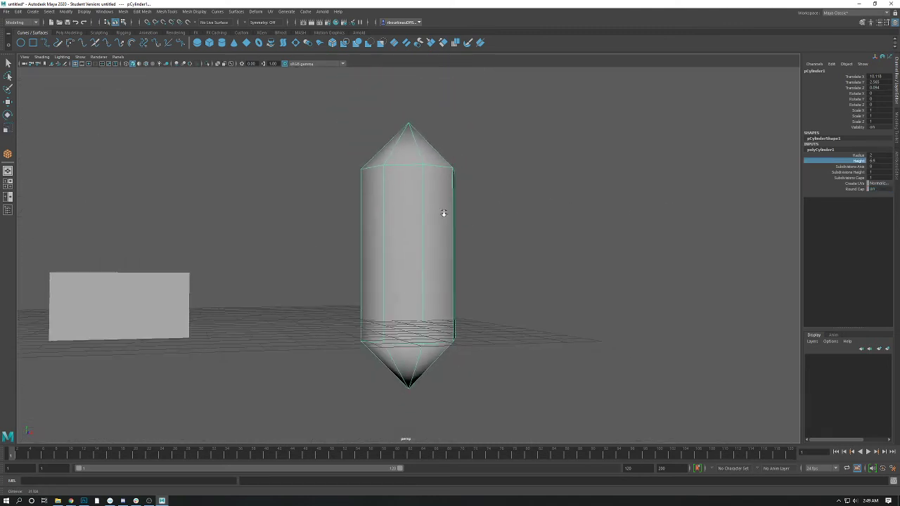
alt+drag(443, 213, 408, 326)
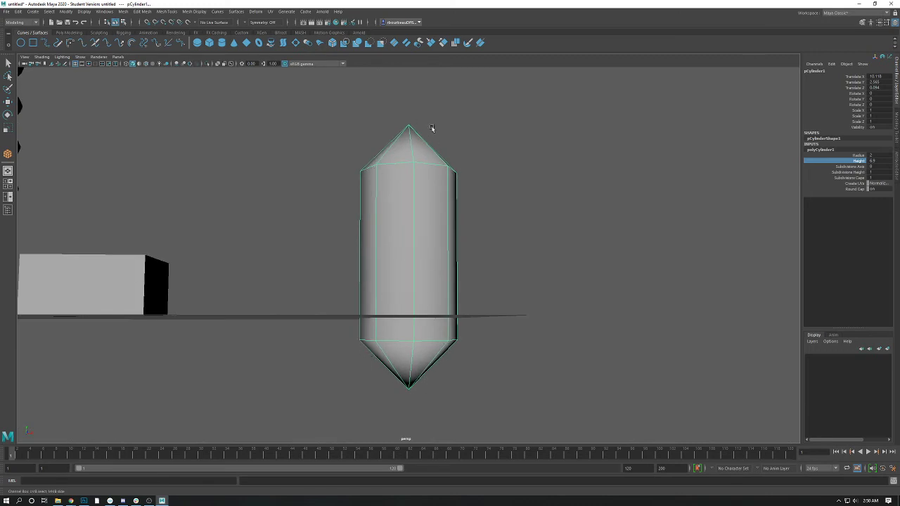
alt+drag(510, 253, 513, 257)
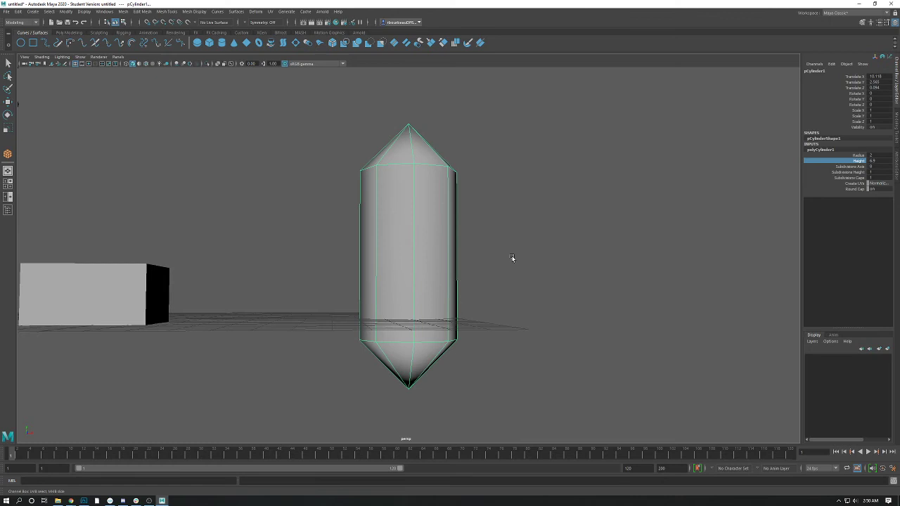
alt+drag(567, 194, 498, 216)
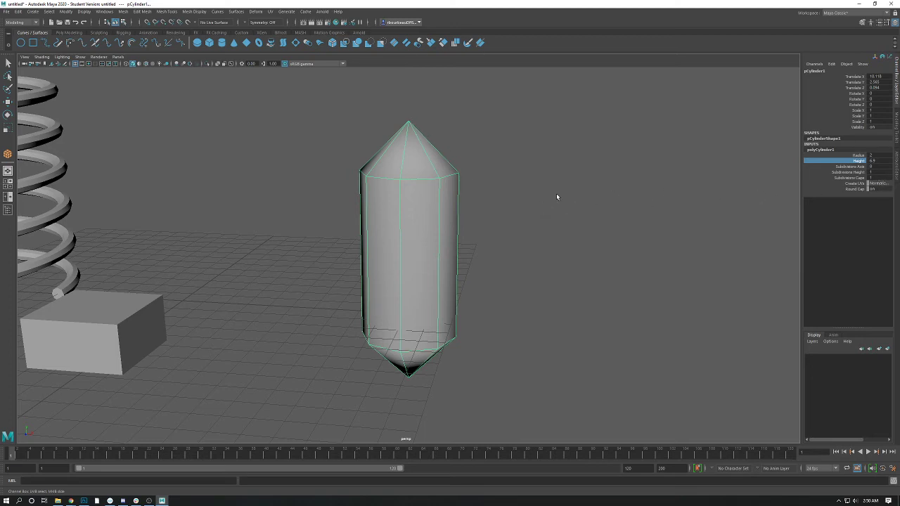
Set Subdivisions Caps to 4 to round the cylinder's ends
click(872, 177)
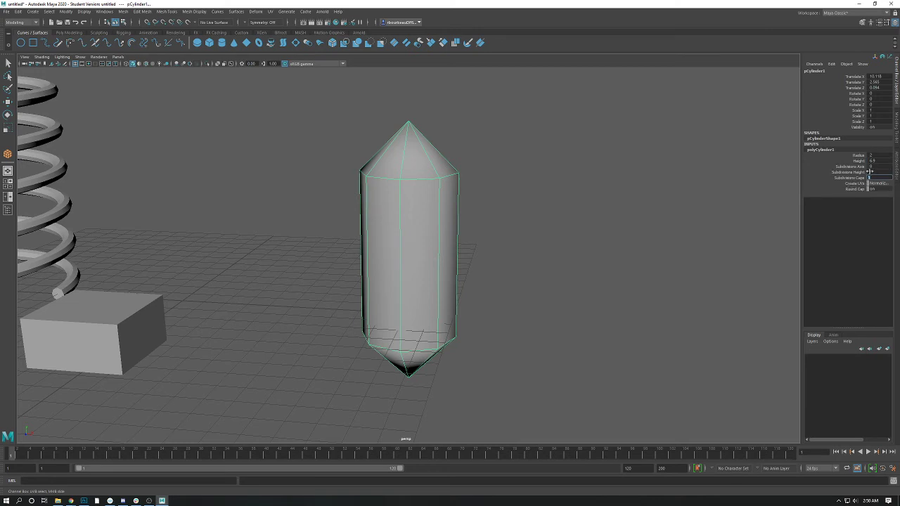
text(4)
key(Return)
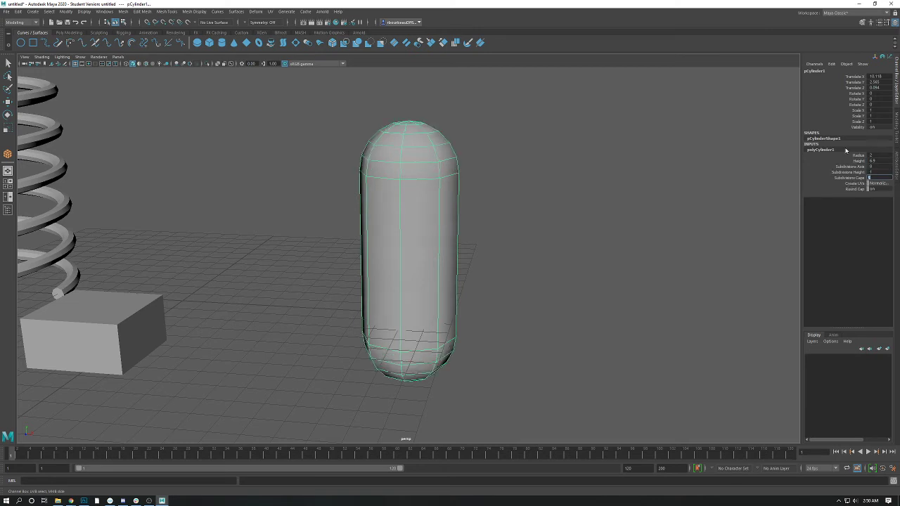
alt+drag(453, 213, 366, 135)
alt+drag(415, 182, 413, 221)
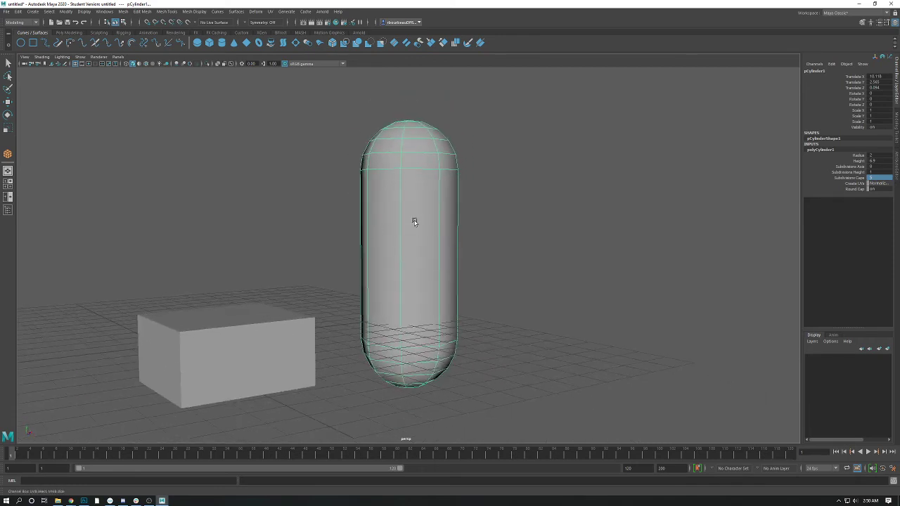
Set Subdivisions Axis to 20, smoothing the cylinder into a capsule
double_click(875, 166)
text(20)
key(Return)
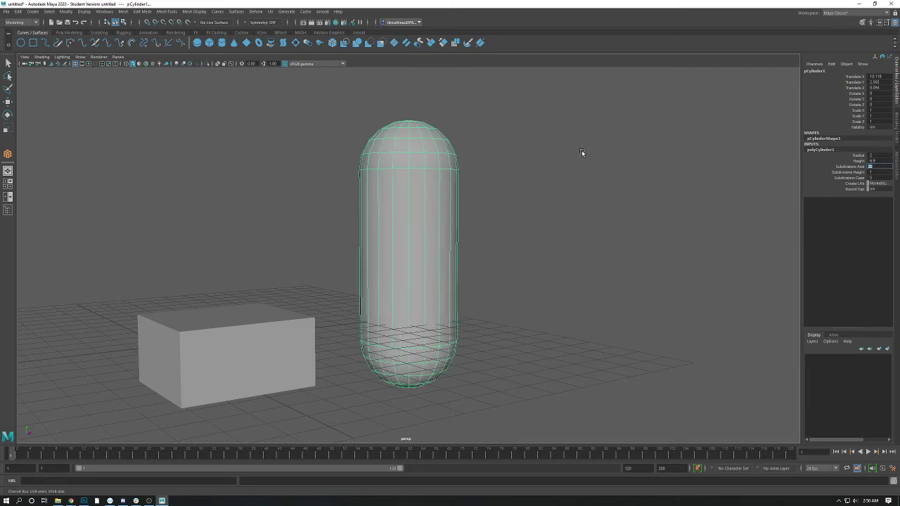
alt+drag(581, 152, 460, 177)
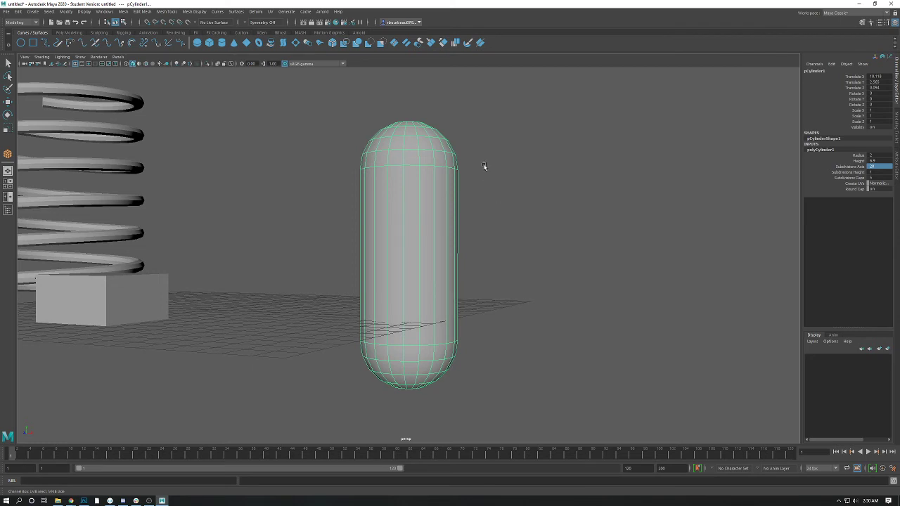
click(471, 182)
click(423, 174)
key(r)
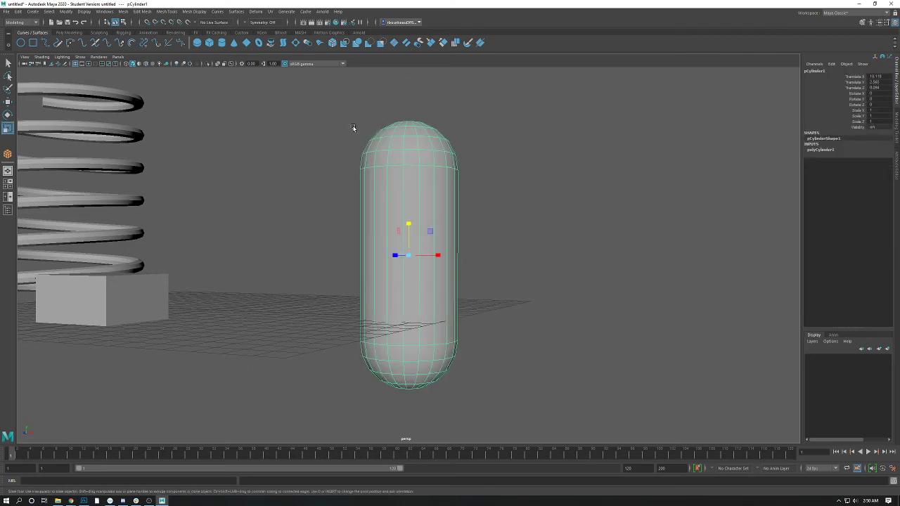
alt+drag(354, 149, 261, 246)
Delete the box and reselect the capsule with the move tool
click(209, 296)
key(Delete)
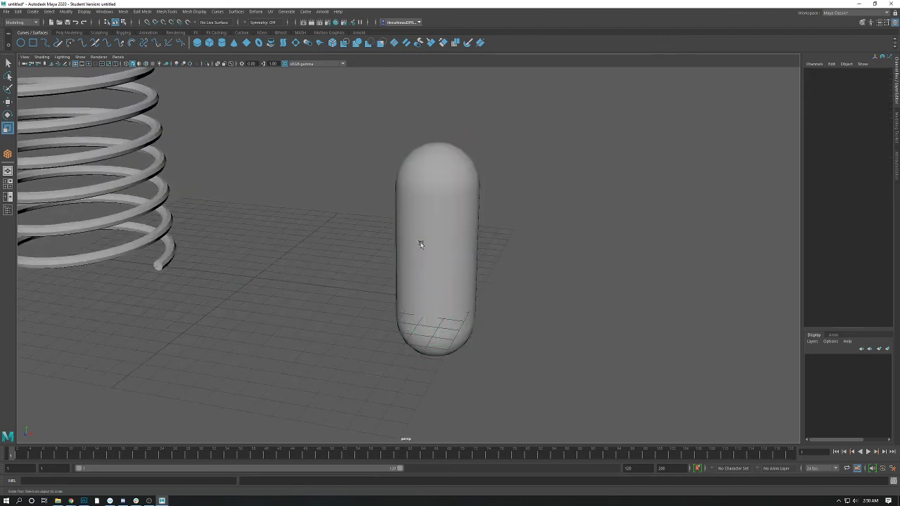
click(421, 244)
alt+right_drag(391, 166, 439, 195)
click(577, 194)
click(454, 188)
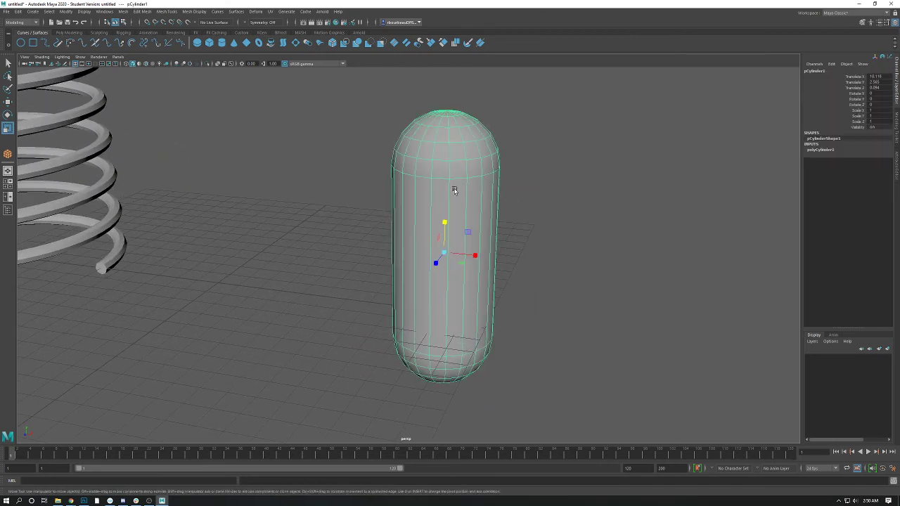
key(w)
click(820, 150)
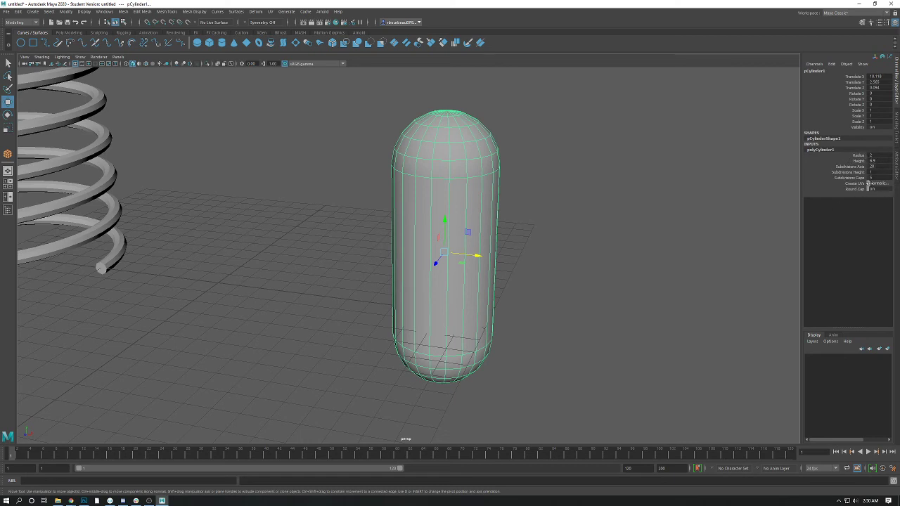
alt+drag(571, 163, 474, 144)
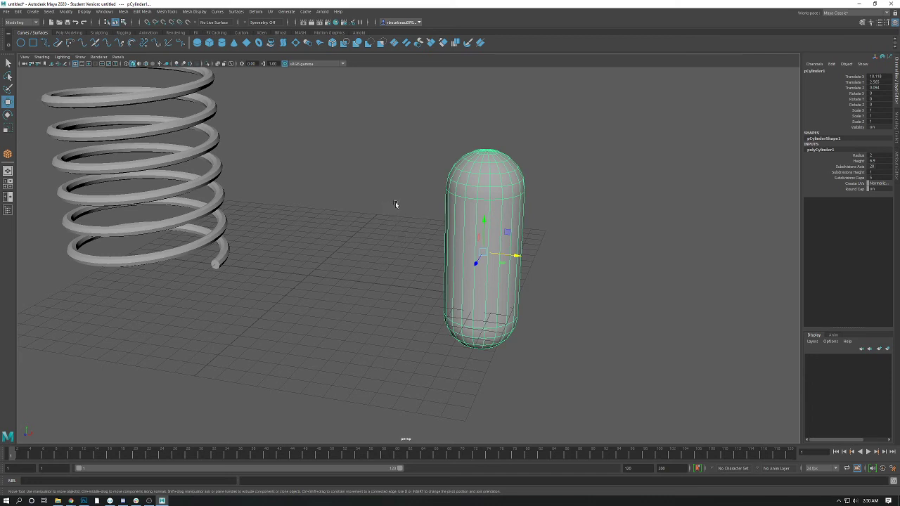
Delete the capsule, then select the spring and undo a trial move
key(Delete)
click(181, 161)
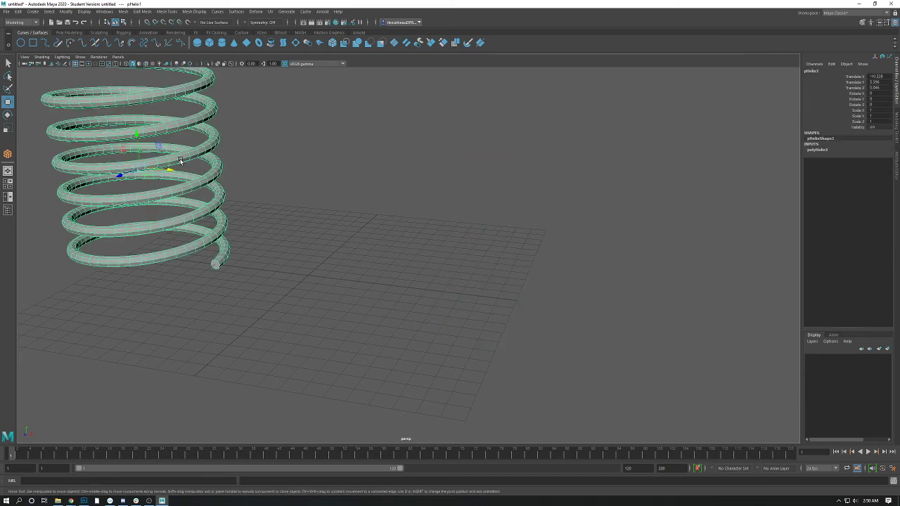
alt+middle_drag(181, 161, 414, 215)
alt+right_drag(414, 215, 316, 216)
drag(443, 261, 586, 280)
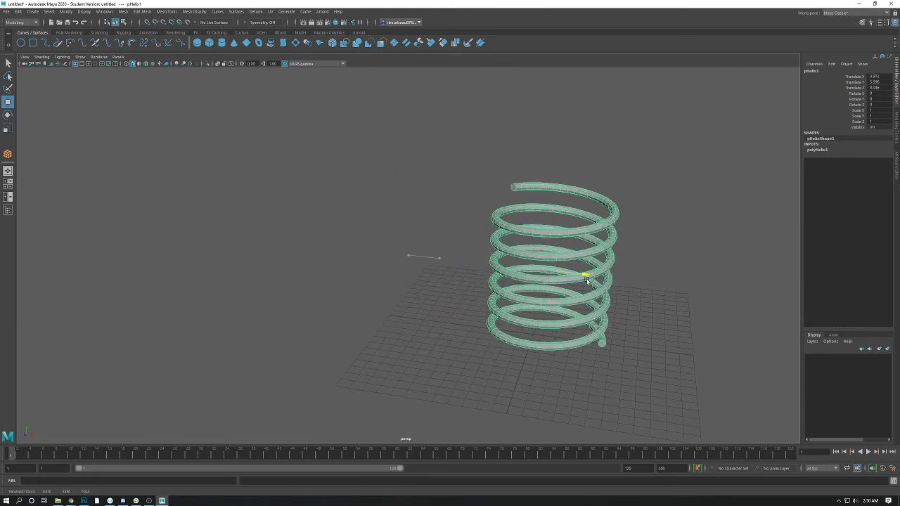
key(ctrl+z)
Expand polyHelix1 and raise the helix Coils value
scroll(570, 260, up, 5)
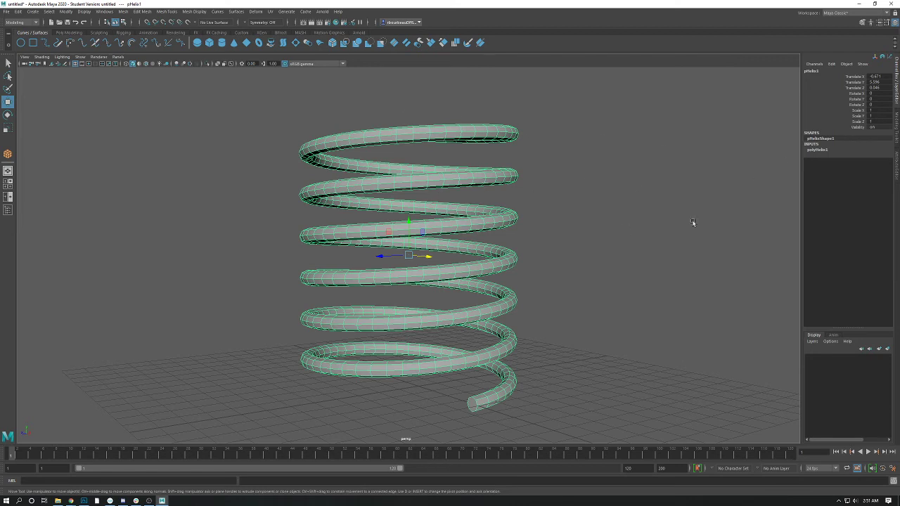
click(818, 150)
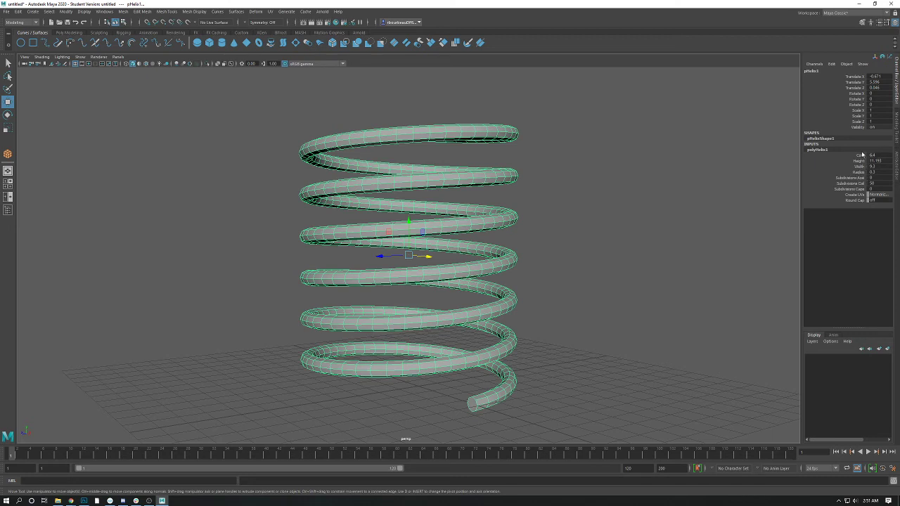
click(876, 154)
key(Return)
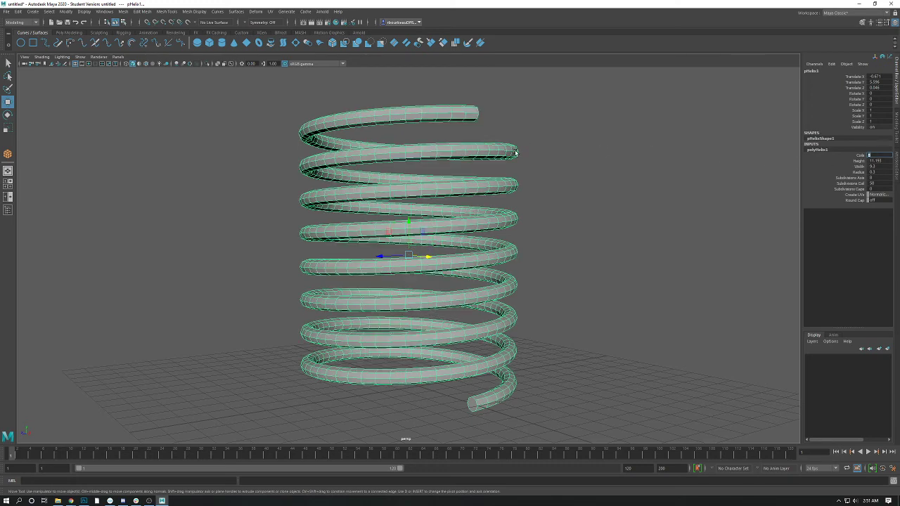
alt+drag(394, 176, 396, 200)
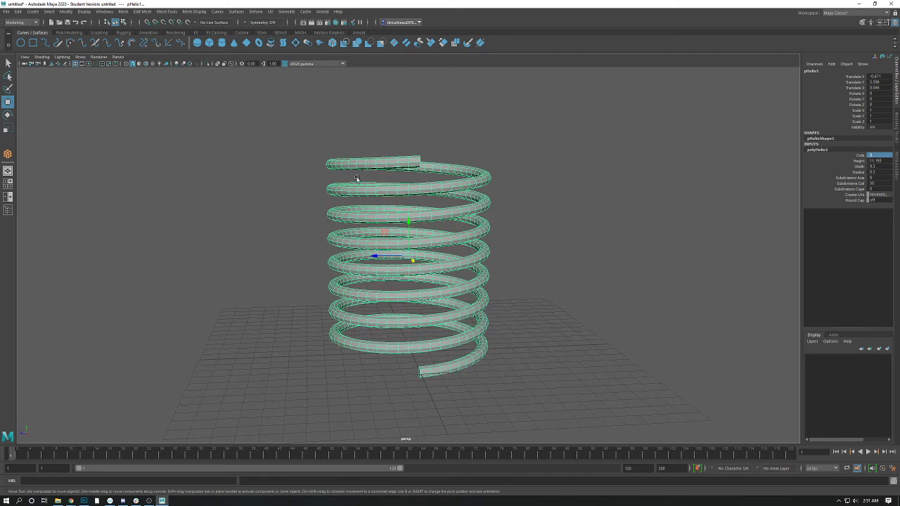
scroll(358, 180, up, 5)
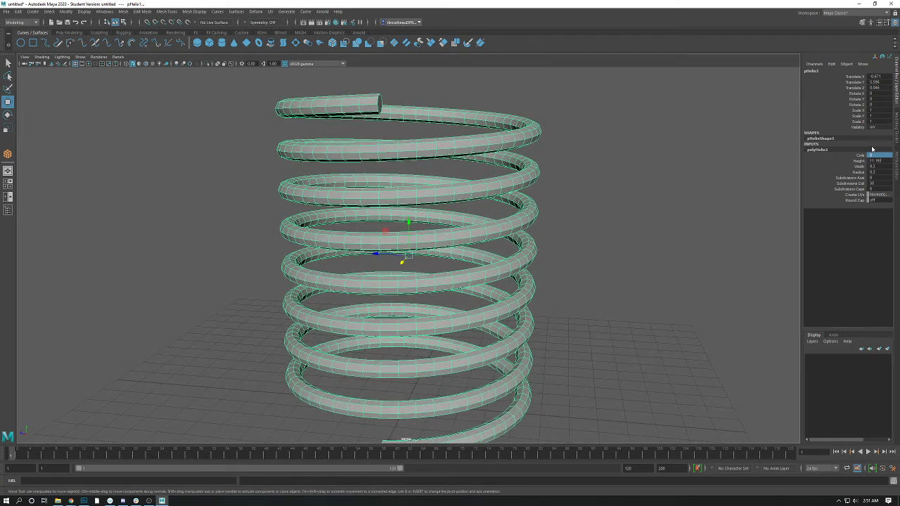
key(7)
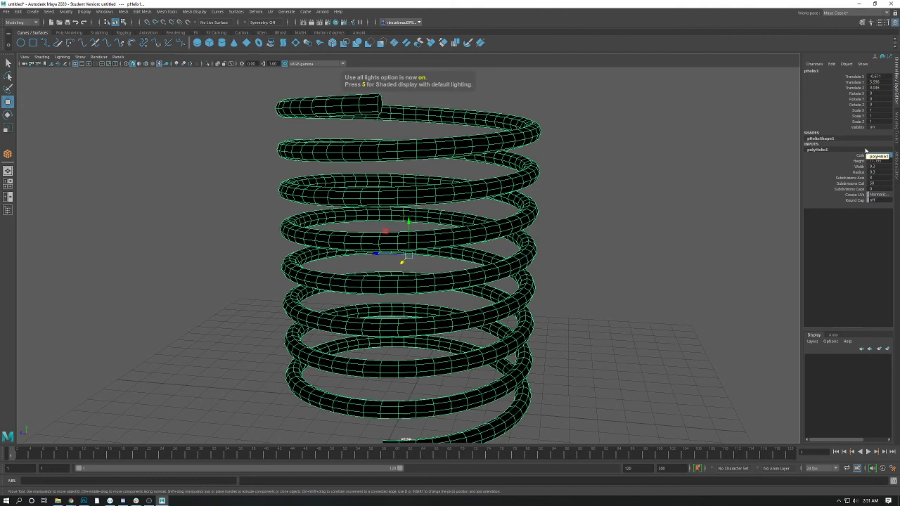
key(5)
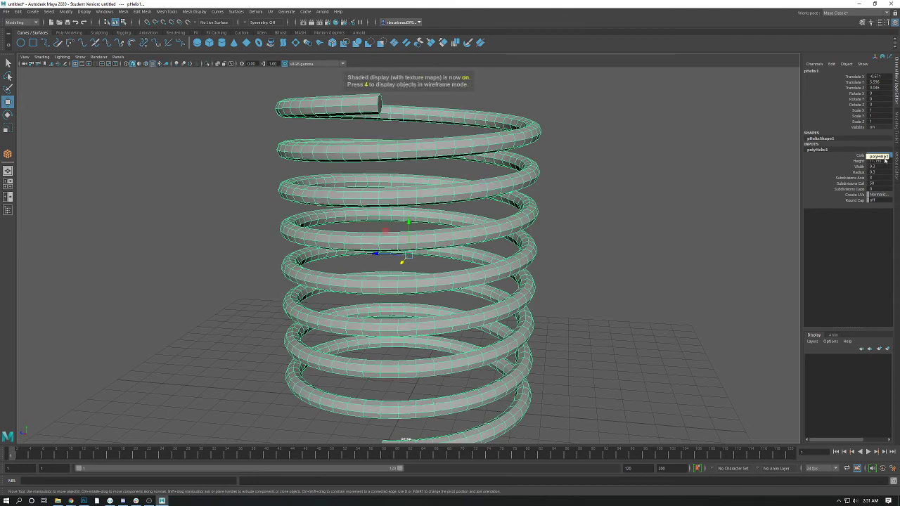
Set the helix Coils to 6
double_click(881, 156)
text(6)
key(Return)
scroll(530, 283, down, 3)
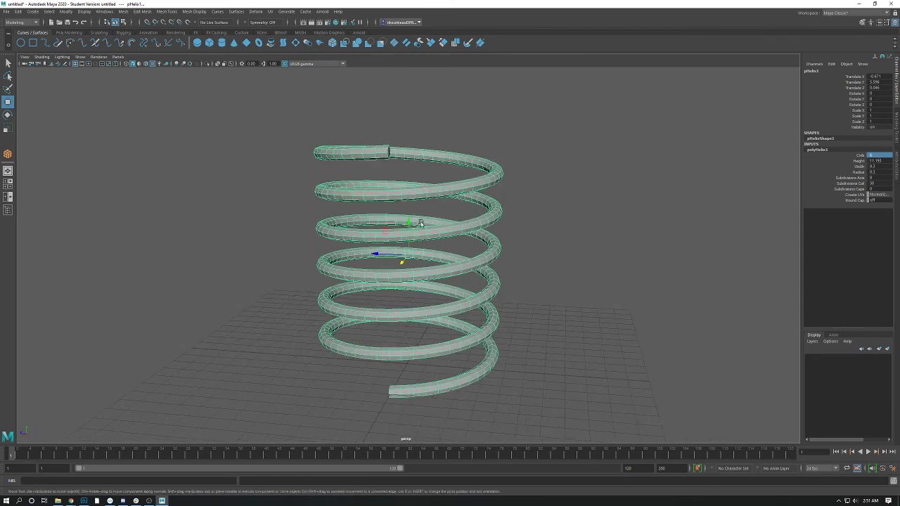
alt+drag(421, 224, 494, 273)
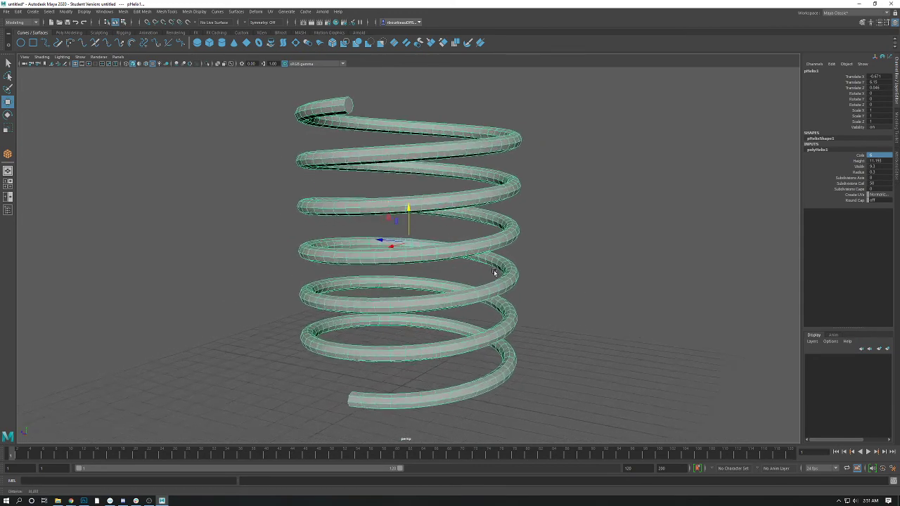
alt+right_drag(494, 273, 449, 262)
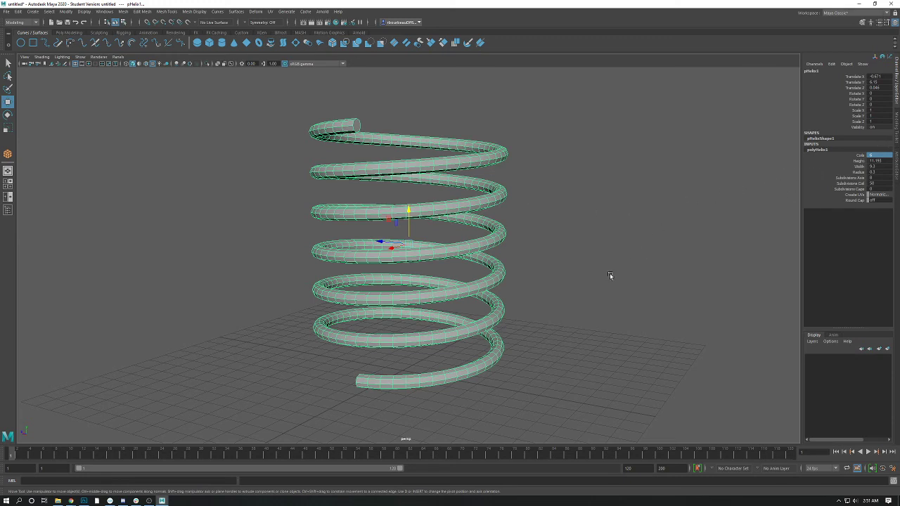
Drag the helix Coils down to 3.6, then up to about 4.4
middle_drag(612, 215, 578, 215)
click(862, 156)
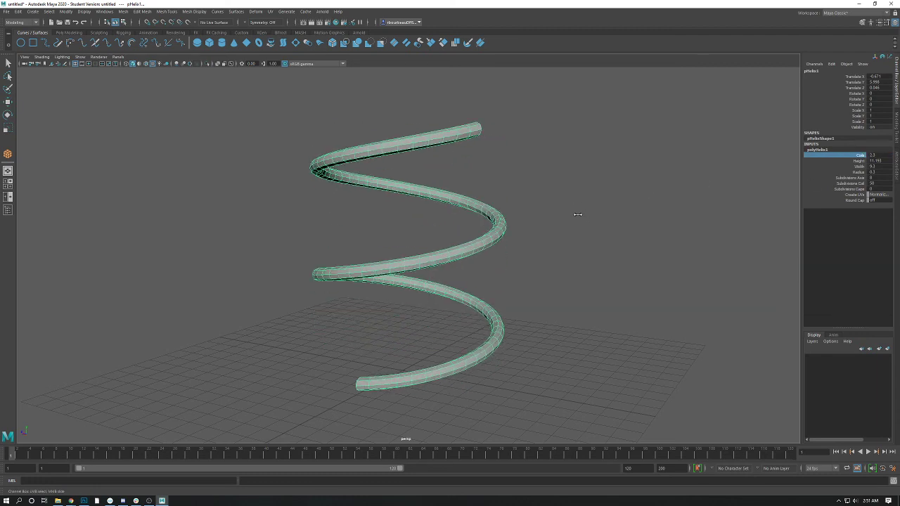
key(ctrl+z)
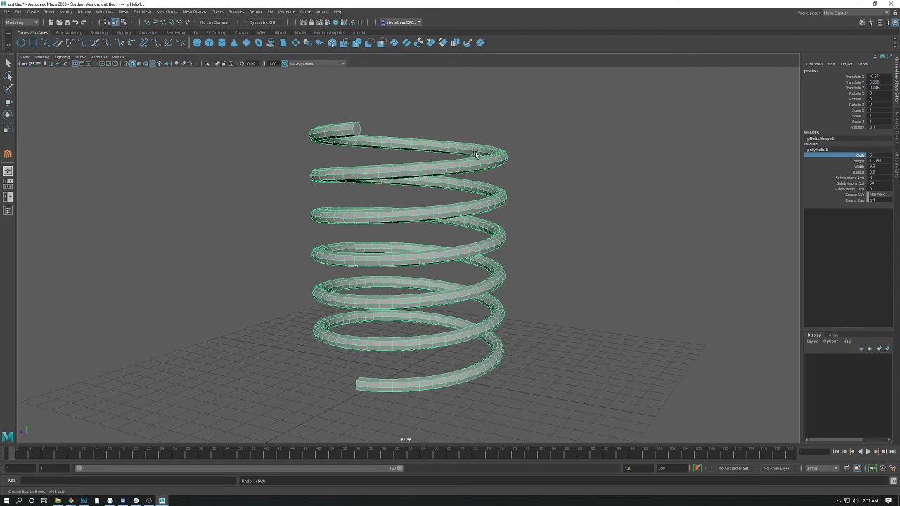
mouse_move(617, 188)
middle_down()
mouse_move(609, 187)
mouse_move(626, 194)
mouse_move(597, 188)
mouse_move(617, 189)
mouse_move(607, 189)
middle_up()
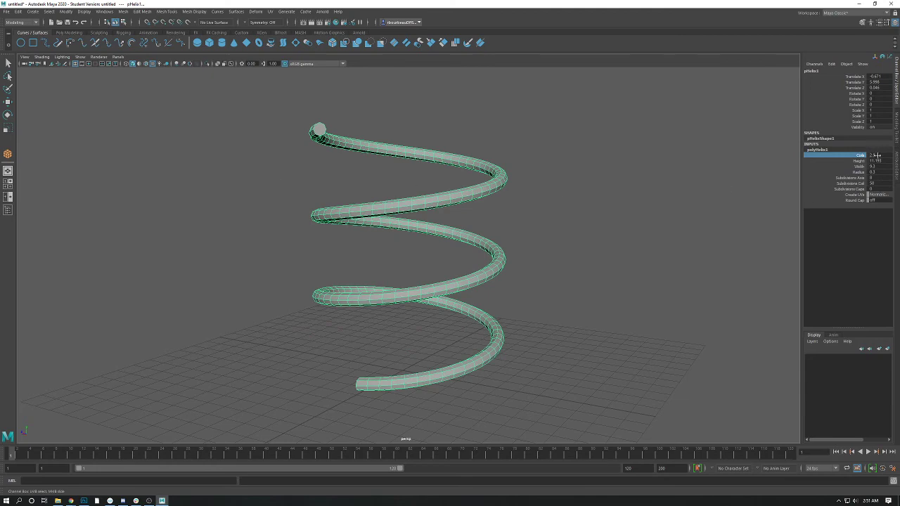
mouse_move(524, 213)
middle_down()
mouse_move(532, 215)
mouse_move(501, 218)
mouse_move(533, 219)
middle_up()
Raise the helix via Translate Y and narrow its Width to 4.0
click(855, 81)
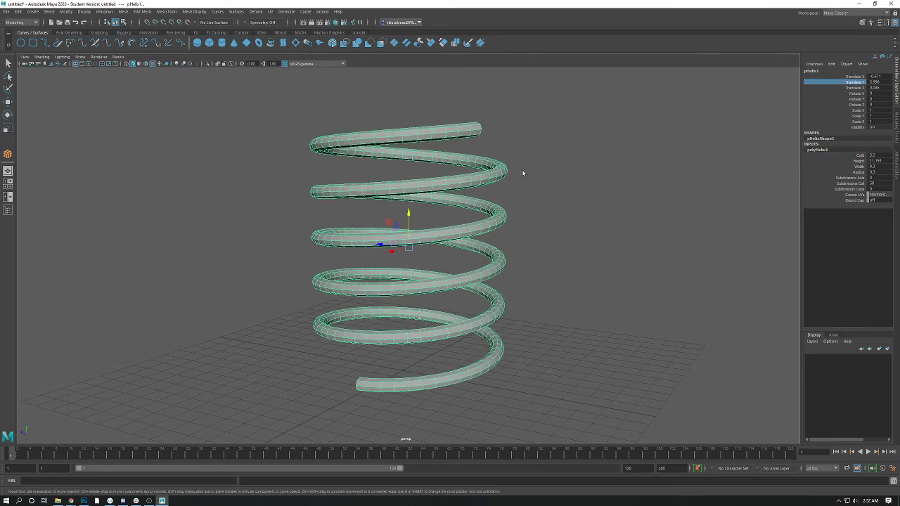
middle_drag(522, 171, 864, 95)
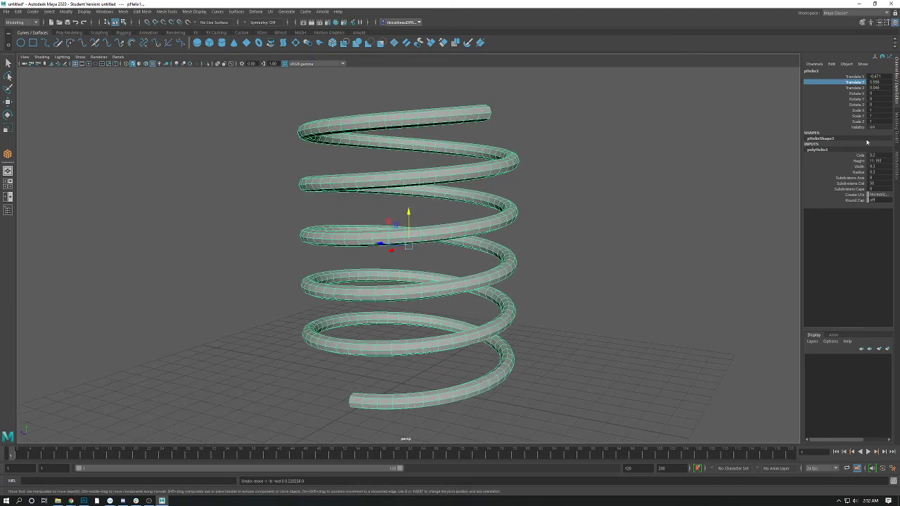
click(859, 167)
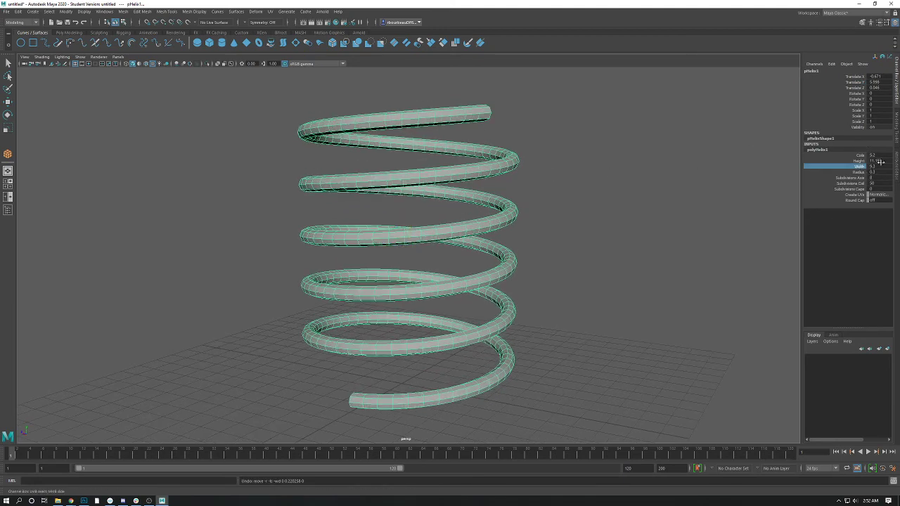
middle_drag(476, 220, 458, 239)
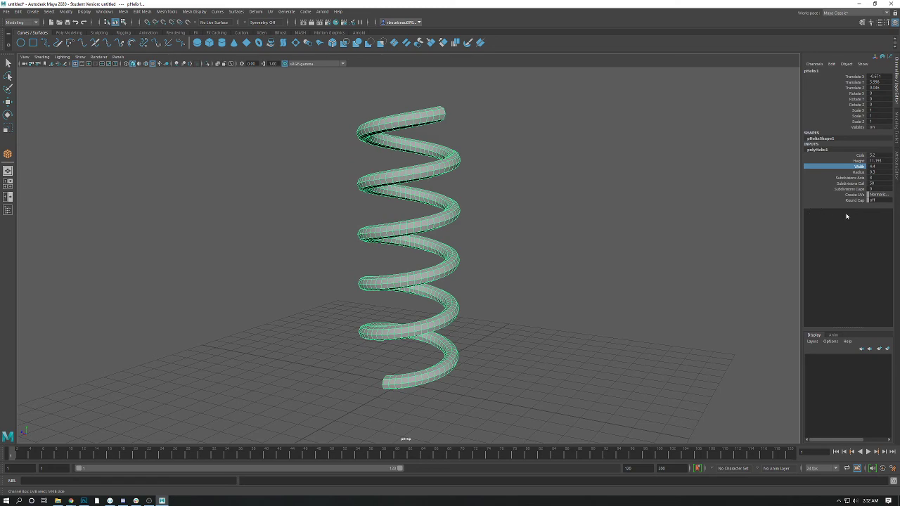
alt+drag(438, 192, 648, 224)
scroll(580, 290, up, 5)
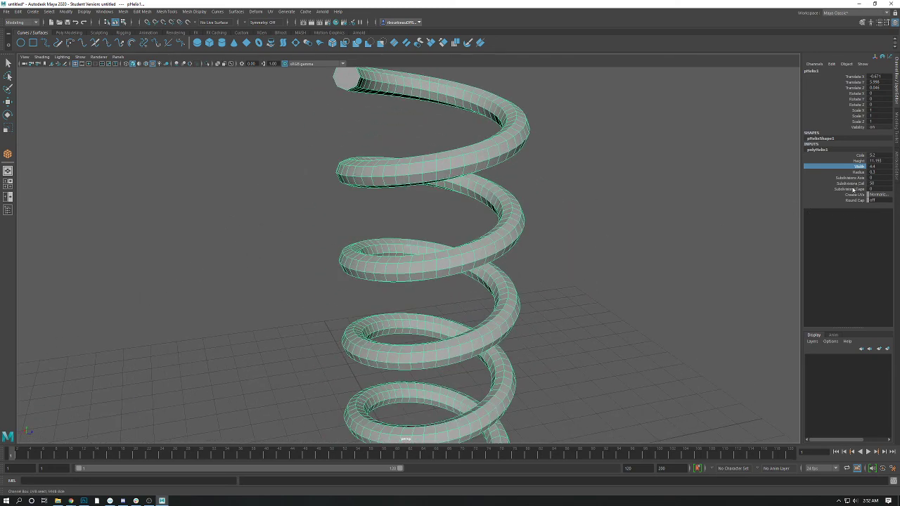
Set the helix Subdivisions Axis to 4 and Subdivisions Coil to 6
alt+drag(492, 160, 477, 116)
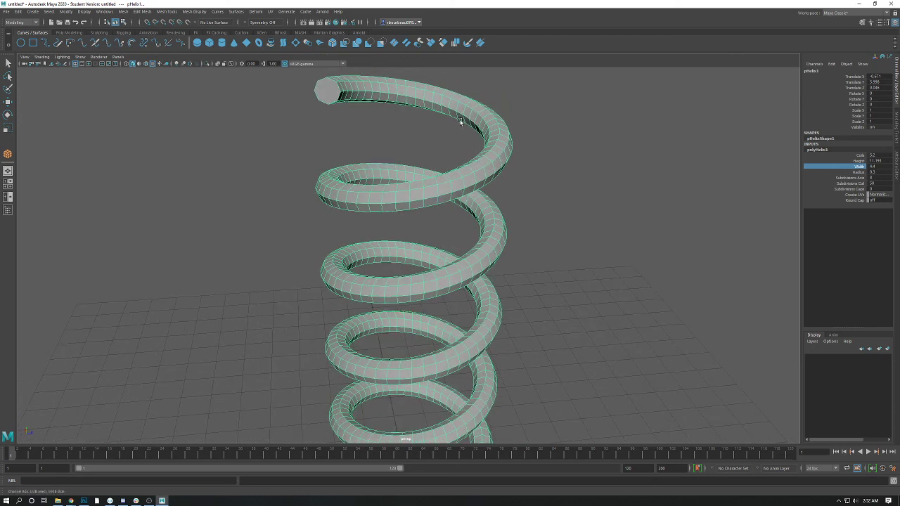
double_click(870, 178)
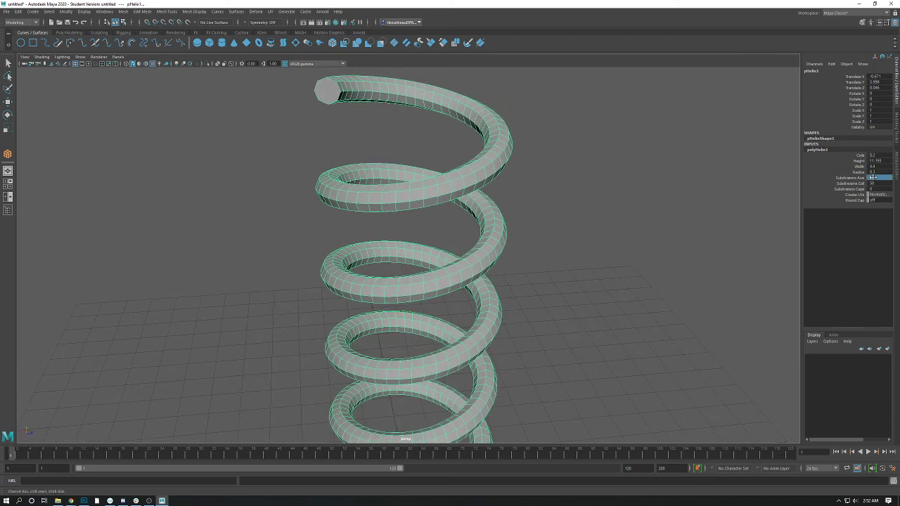
text(4)
key(Return)
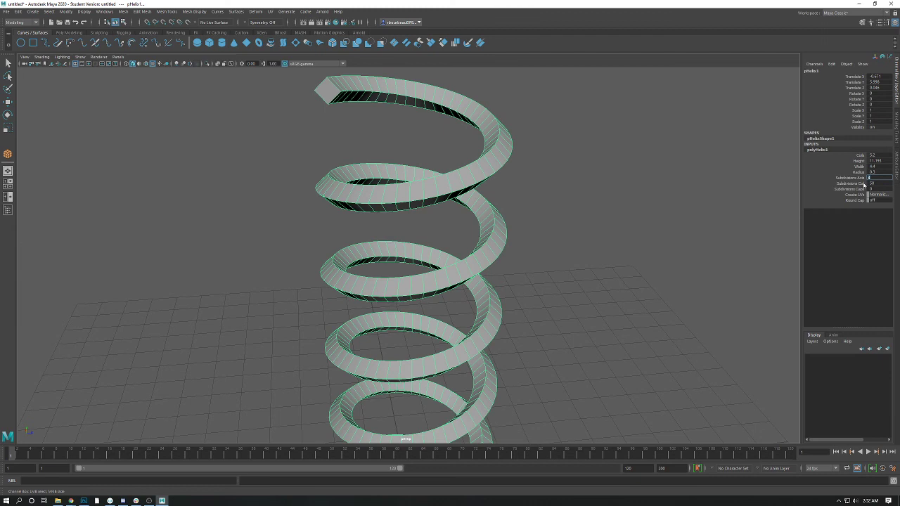
double_click(872, 184)
text(6)
key(Return)
alt+right_drag(576, 244, 432, 209)
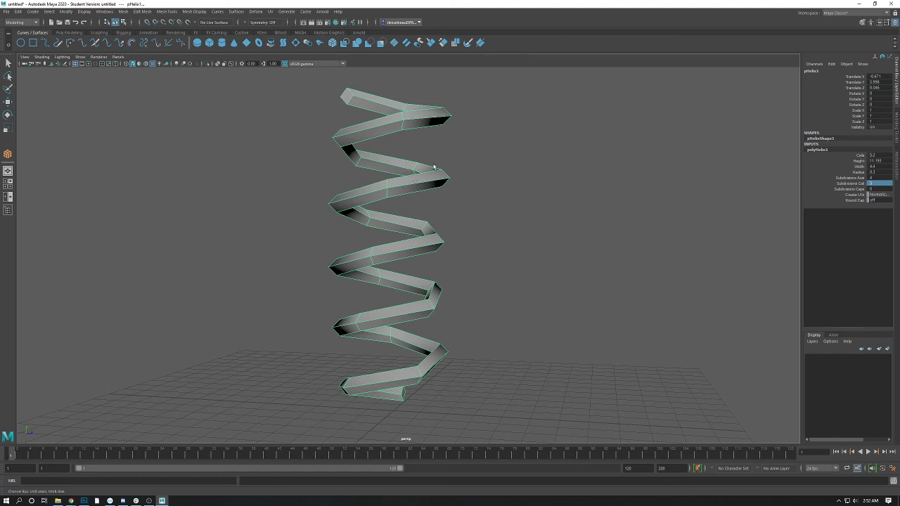
Delete the angular helix from the scene
click(390, 132)
key(w)
key(Delete)
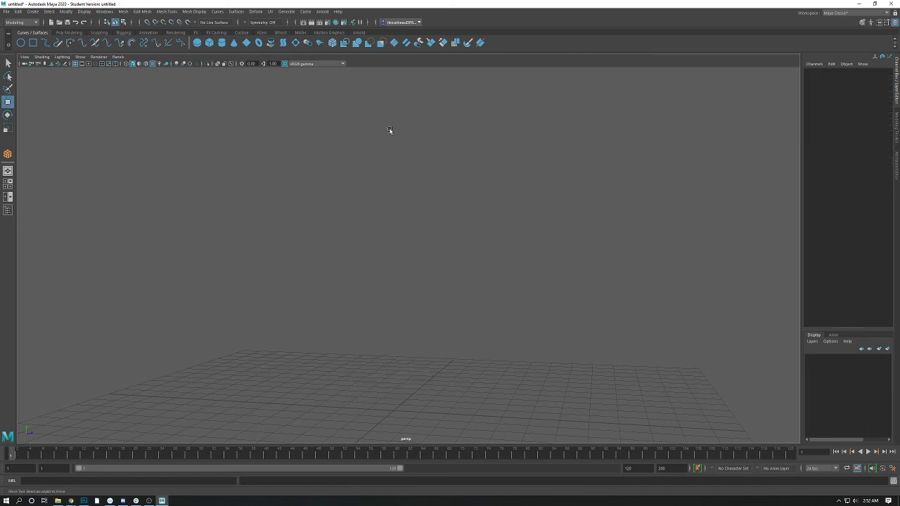
Start creating a polygon super ellipse from the Create menu
click(33, 12)
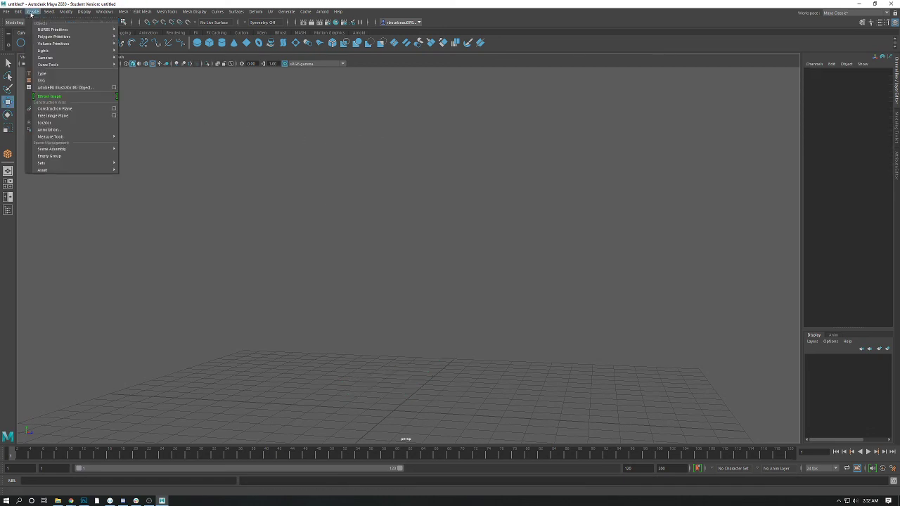
mouse_move(42, 37)
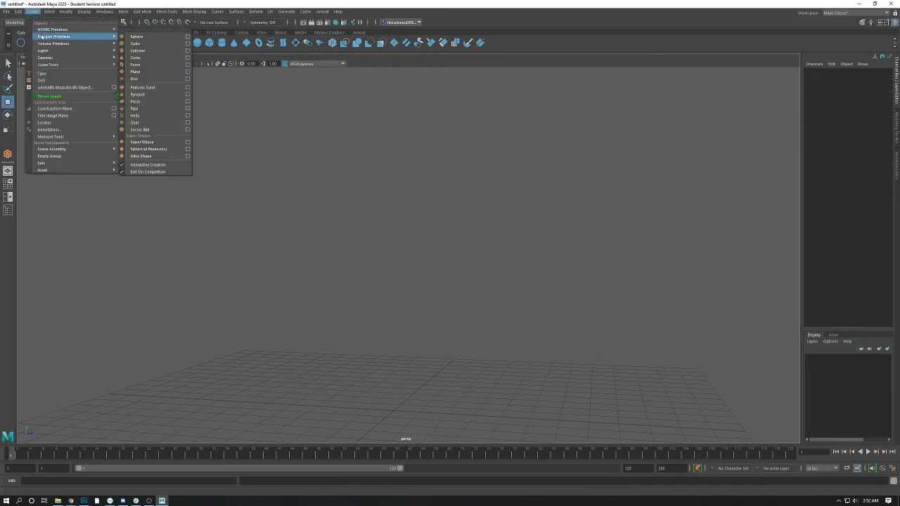
click(149, 142)
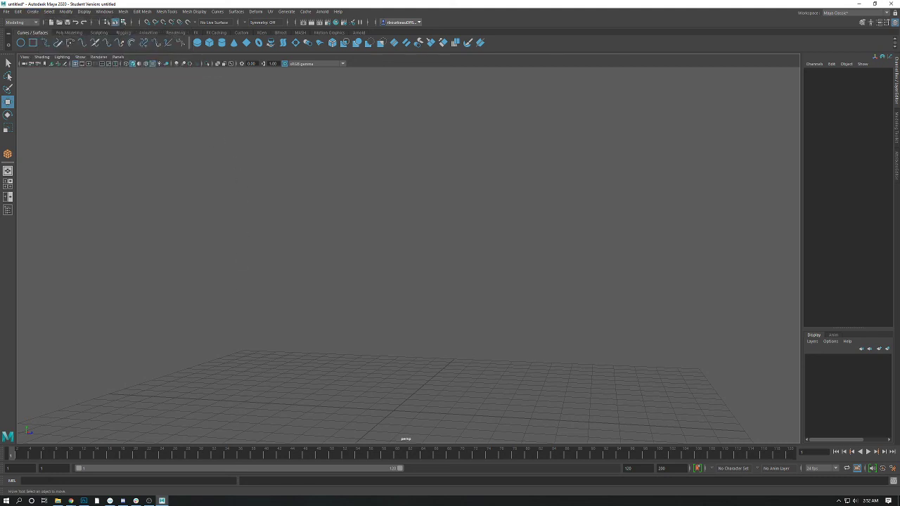